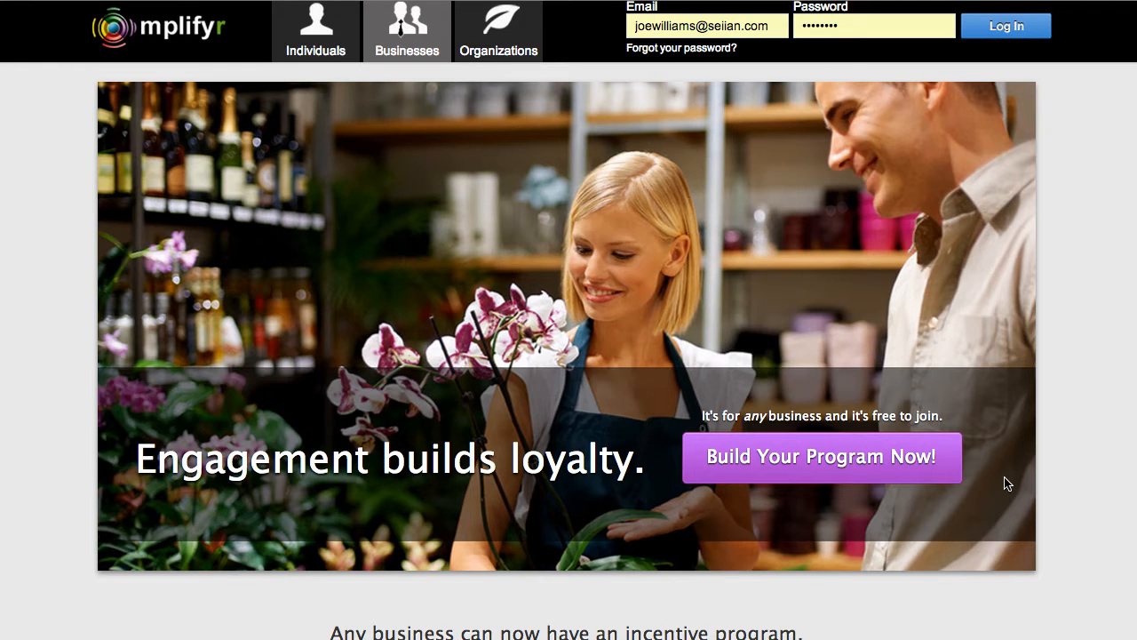
Log in to the business account and open the custom activities section for rewarding members.
{"action": "left_click", "coordinate": [970, 36]}
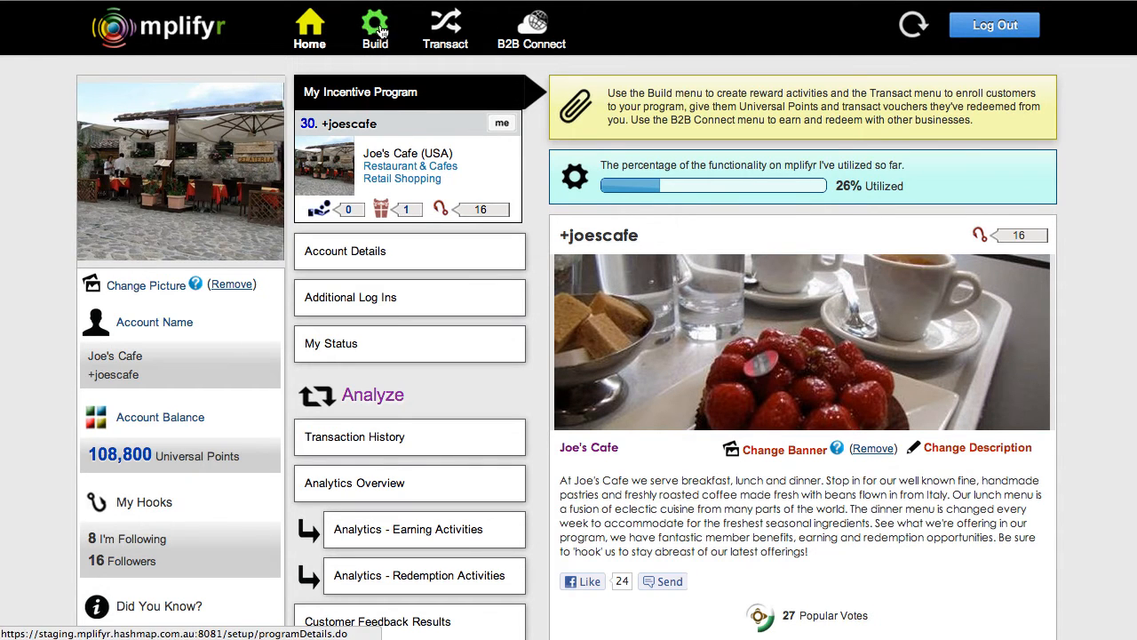
{"action": "left_click", "coordinate": [372, 35]}
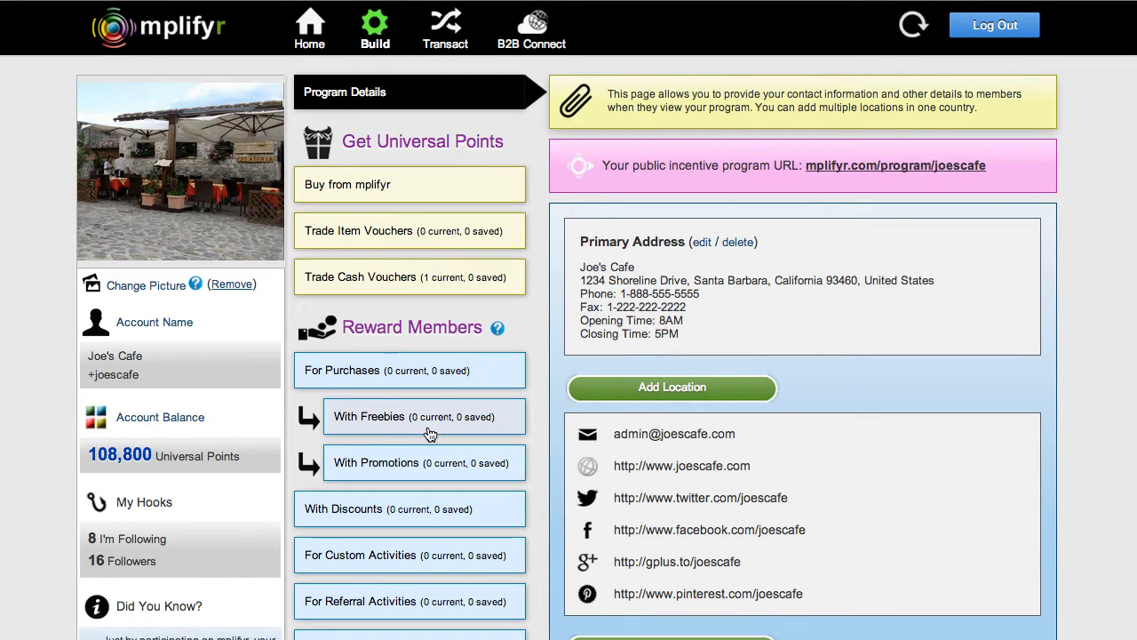
{"action": "left_click", "coordinate": [400, 557]}
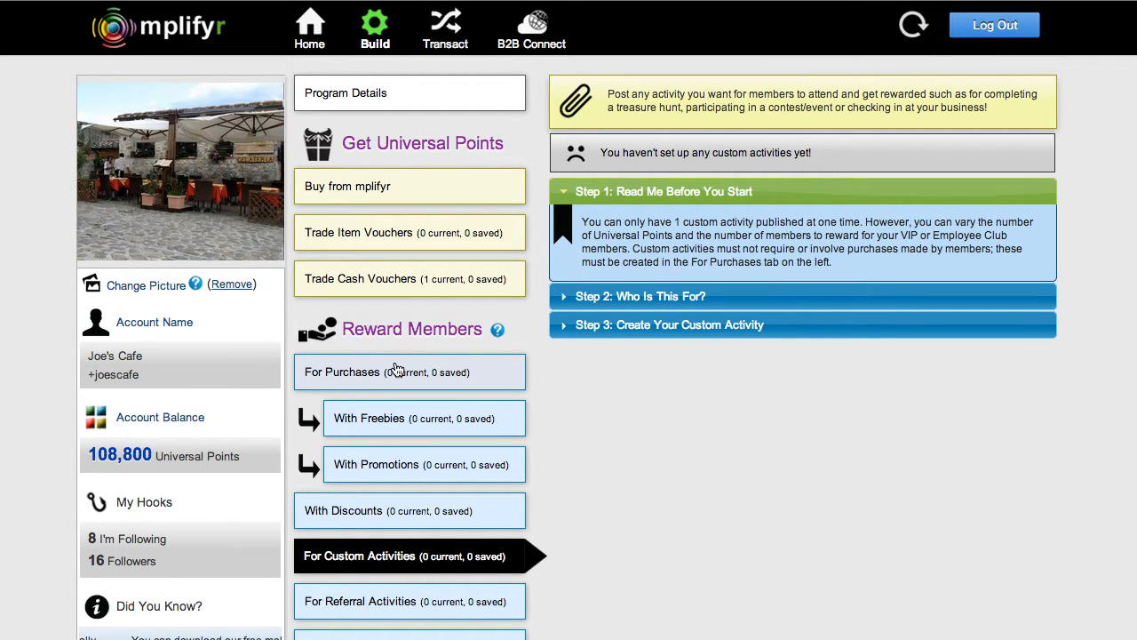
Set the custom activity's audience to All mplifyr Members.
{"action": "left_click", "coordinate": [562, 299]}
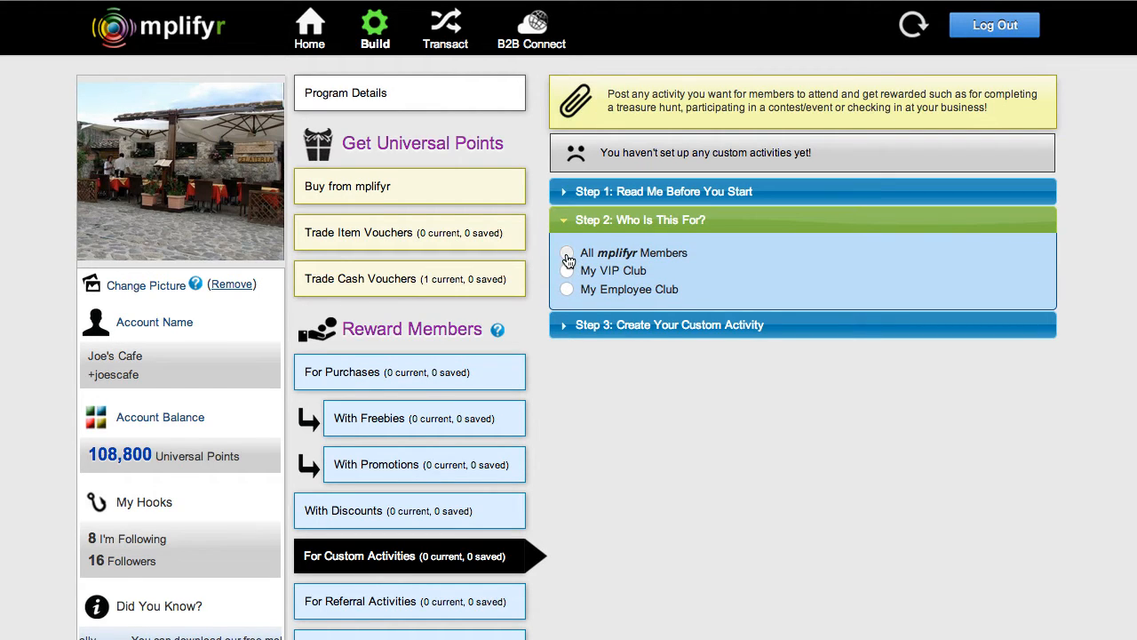
{"action": "left_click", "coordinate": [567, 257]}
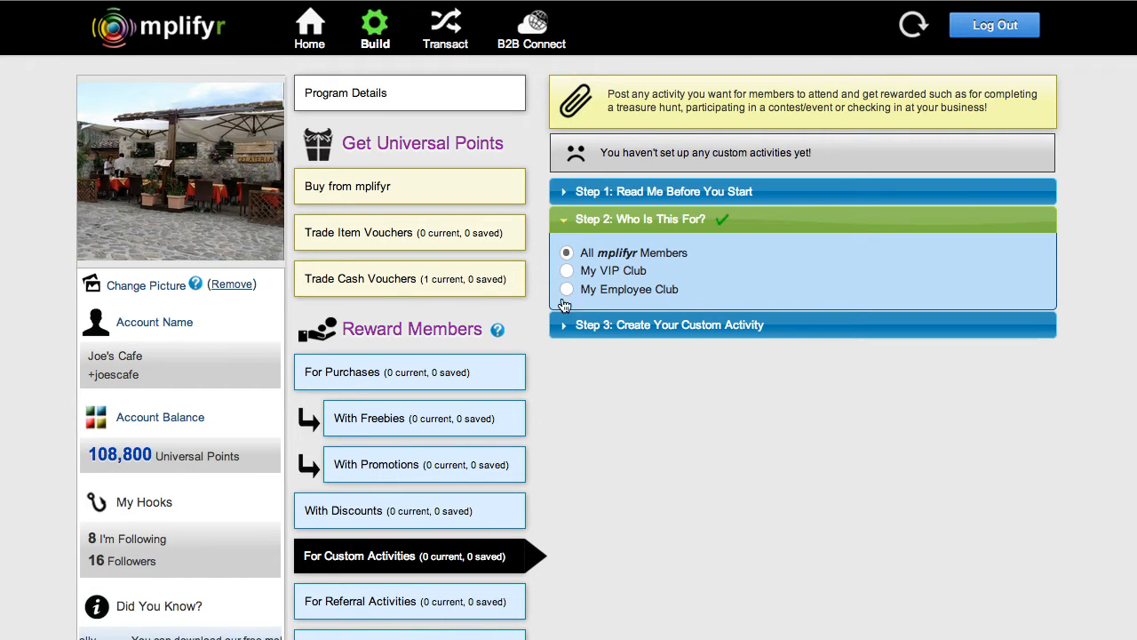
{"action": "left_click", "coordinate": [566, 254]}
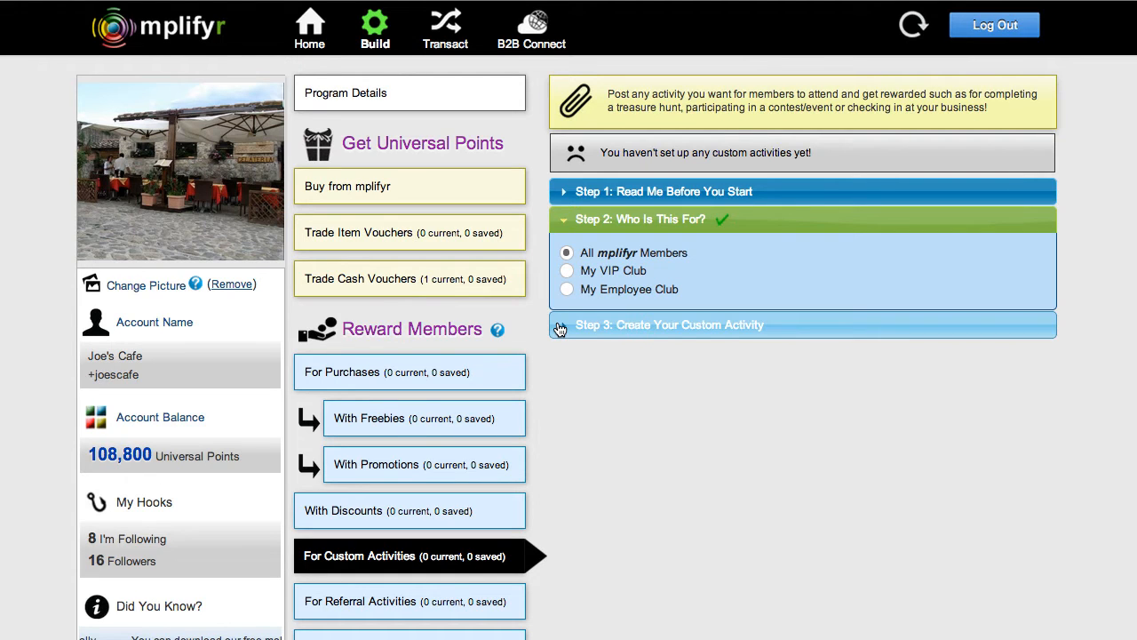
Open the custom activity creation form and pre-fill it with the Pajama Jammy Jam example.
{"action": "left_click", "coordinate": [559, 325]}
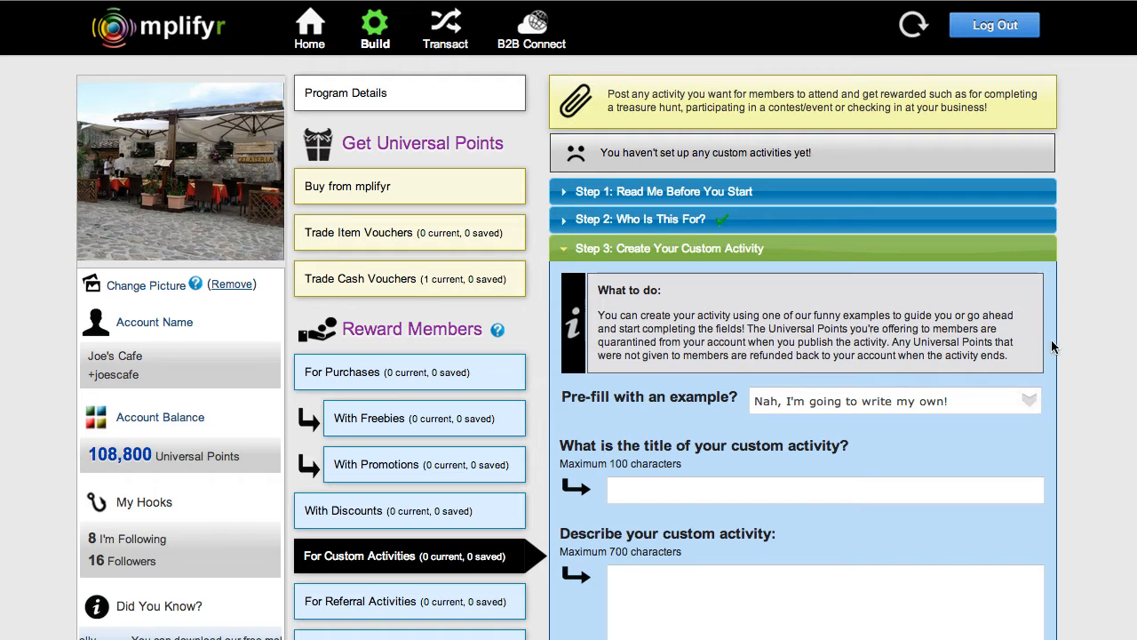
{"action": "scroll", "coordinate": [1078, 360], "scroll_direction": "down", "scroll_amount": 1}
{"action": "scroll", "coordinate": [1077, 360], "scroll_direction": "down", "scroll_amount": 4}
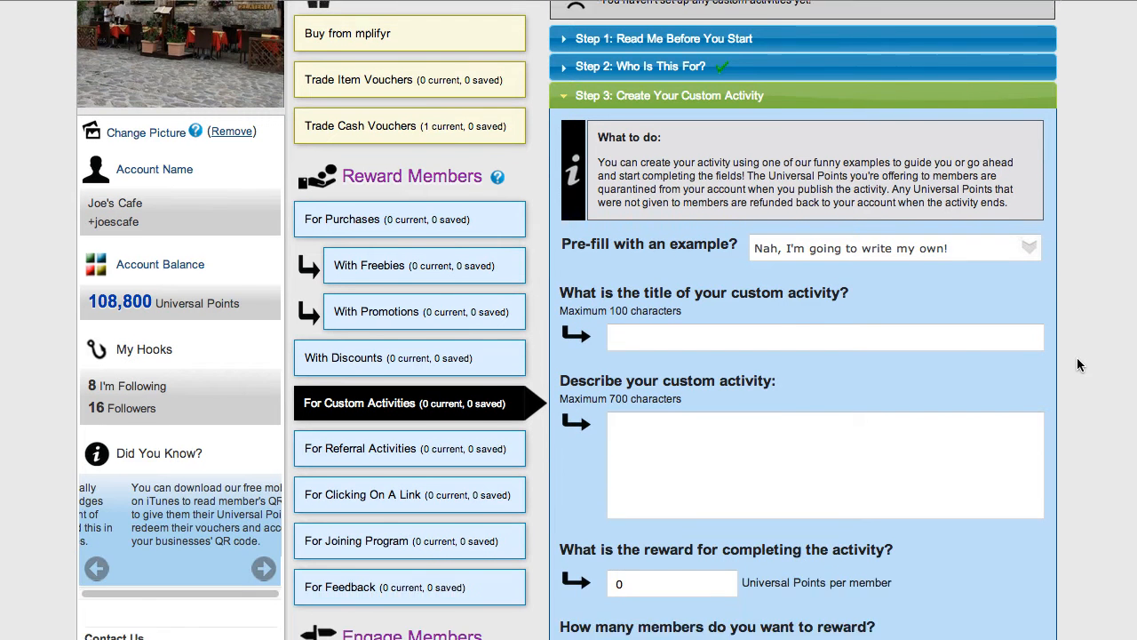
{"action": "scroll", "coordinate": [1076, 357], "scroll_direction": "down", "scroll_amount": 2}
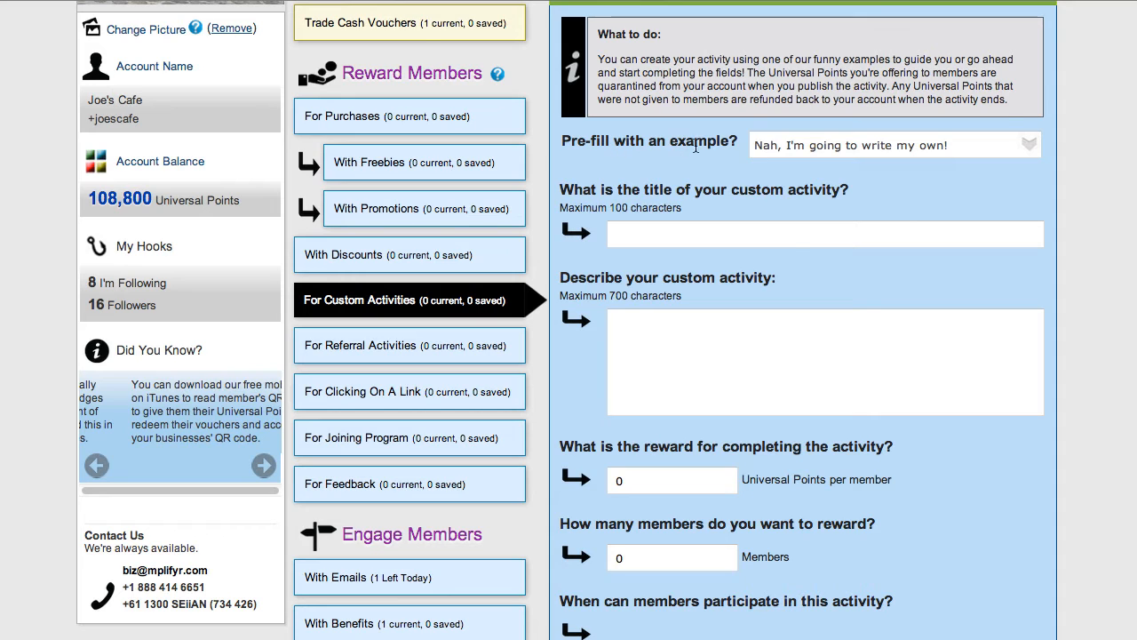
{"action": "left_click", "coordinate": [1029, 145]}
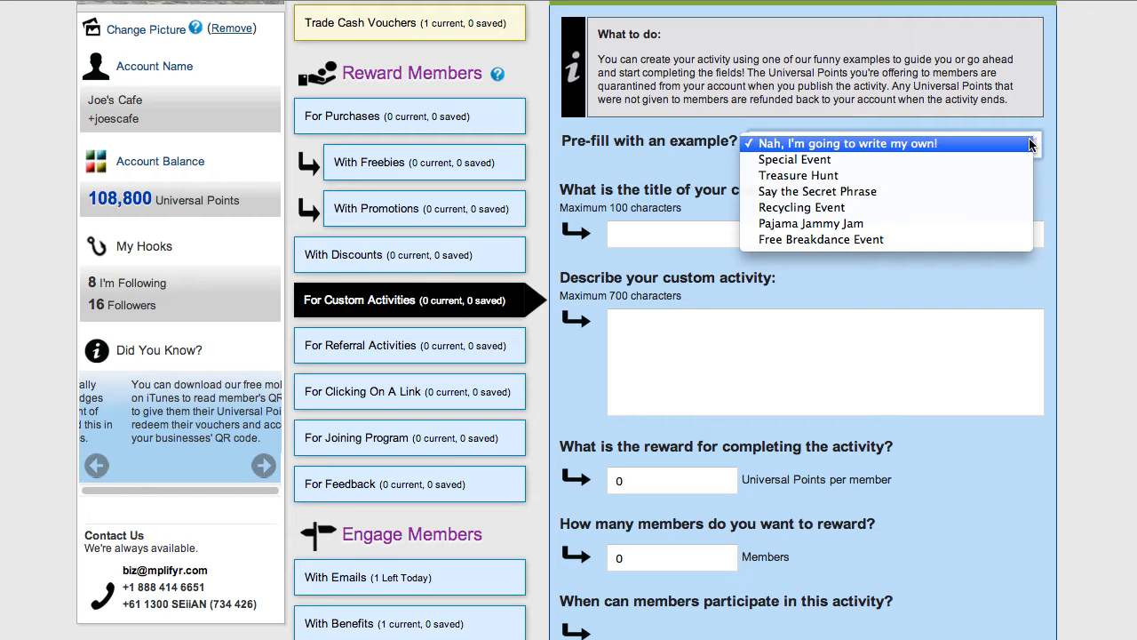
{"action": "left_click", "coordinate": [986, 228]}
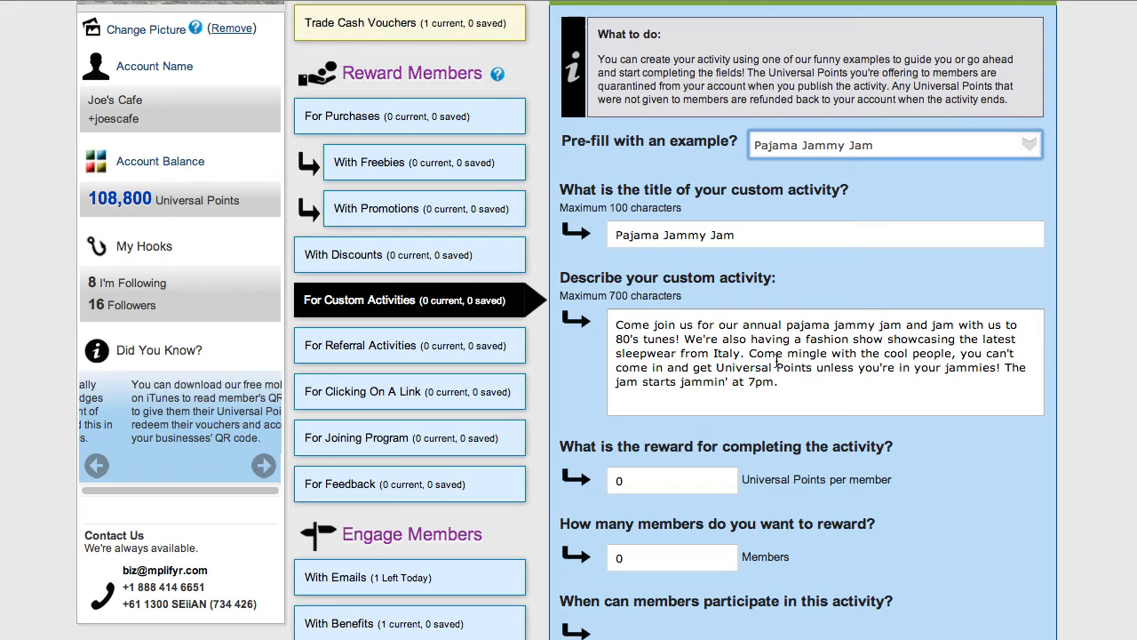
Set the activity's reward to 100 Universal Points per member and the number of rewarded members to 25.
{"action": "scroll", "coordinate": [778, 360], "scroll_direction": "down", "scroll_amount": 5}
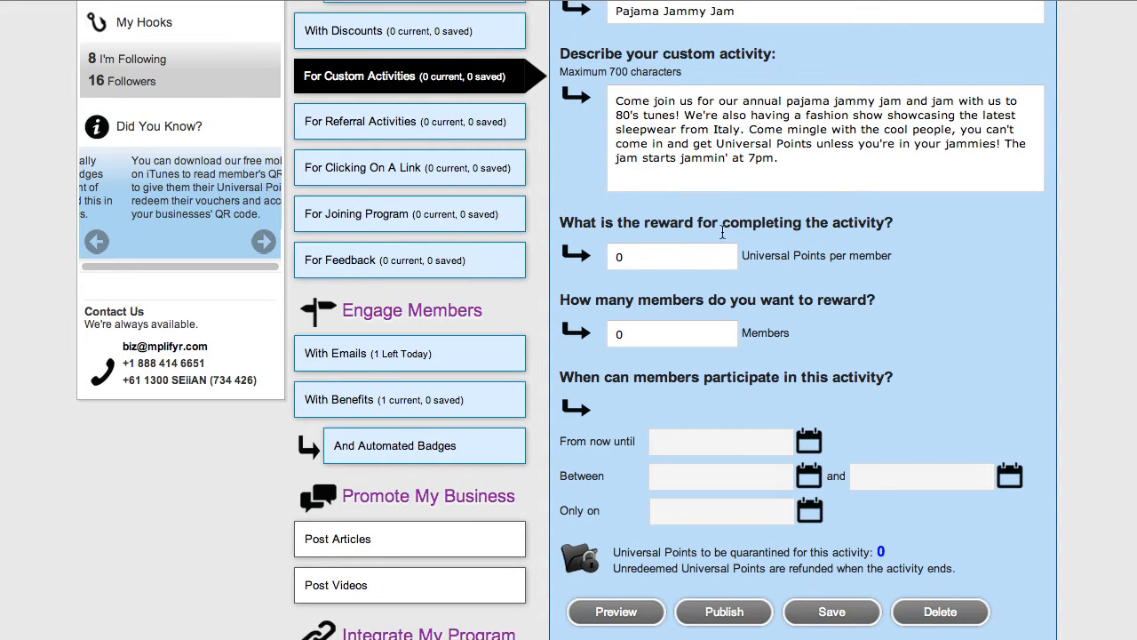
{"action": "left_click", "coordinate": [622, 256]}
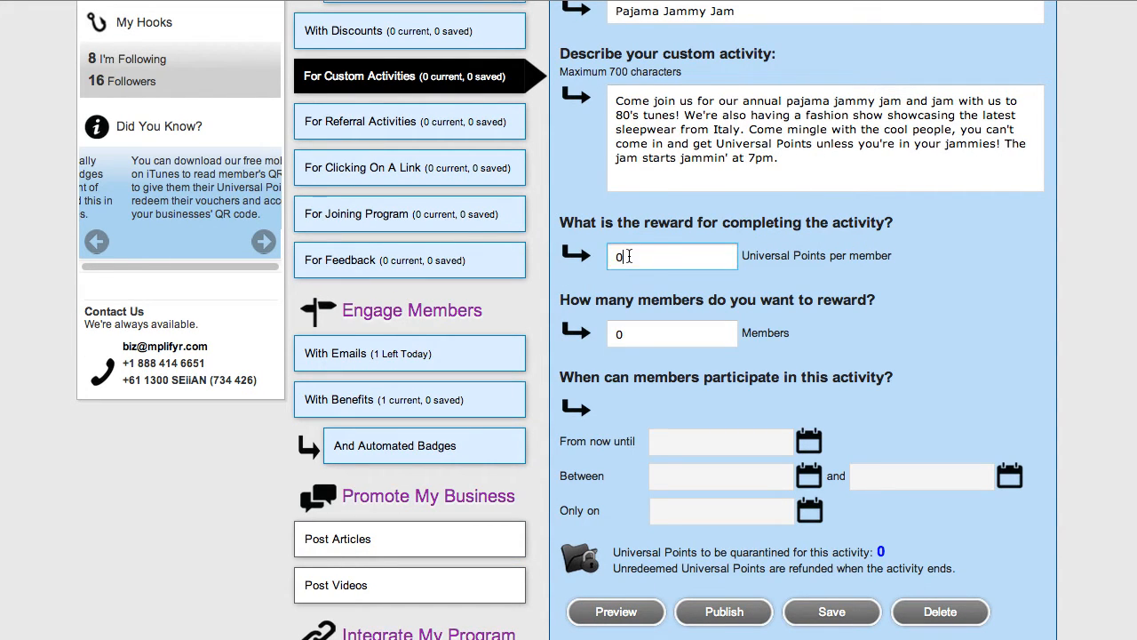
{"action": "left_click_drag", "start_coordinate": [628, 256], "coordinate": [602, 255]}
{"action": "type", "text": "100"}
{"action": "key", "text": "Tab"}
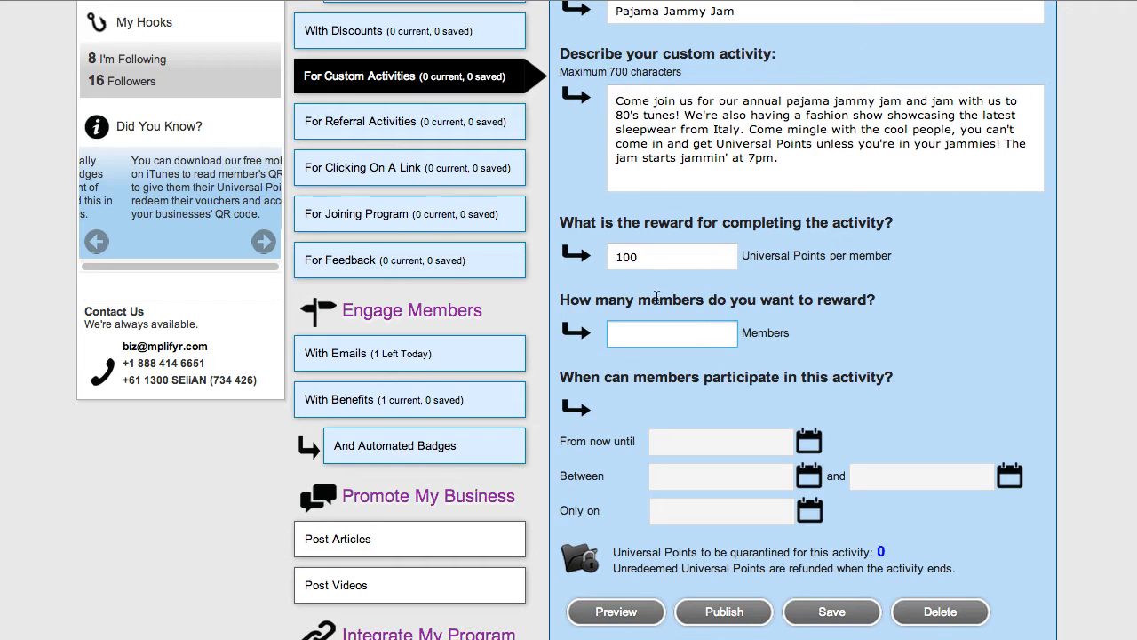
{"action": "left_click", "coordinate": [598, 298]}
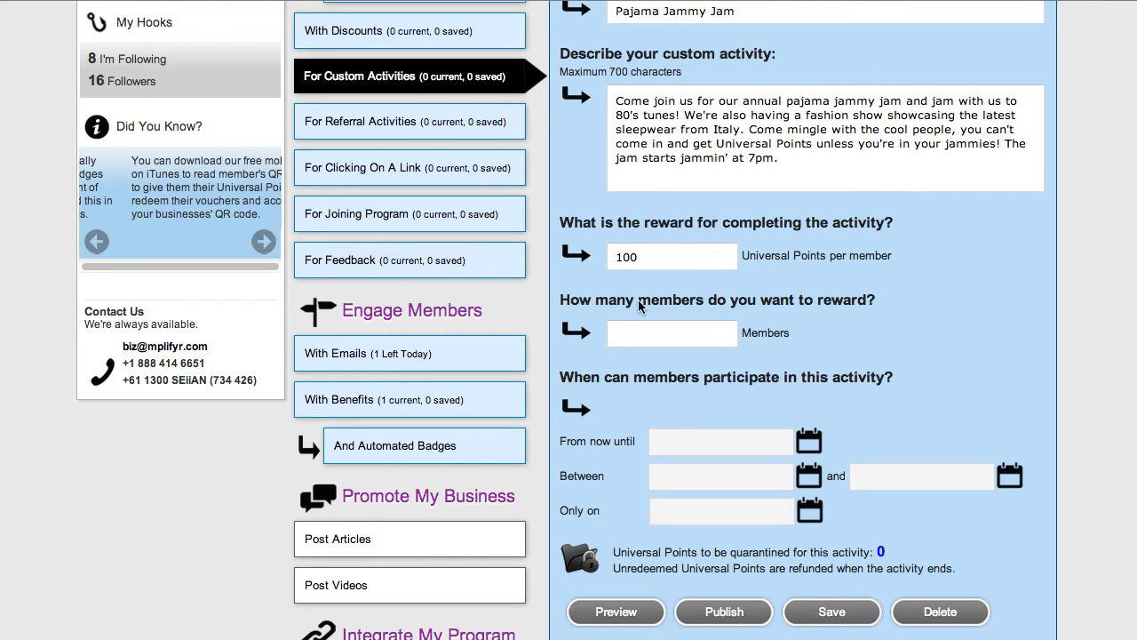
{"action": "left_click", "coordinate": [612, 334]}
{"action": "type", "text": "25"}
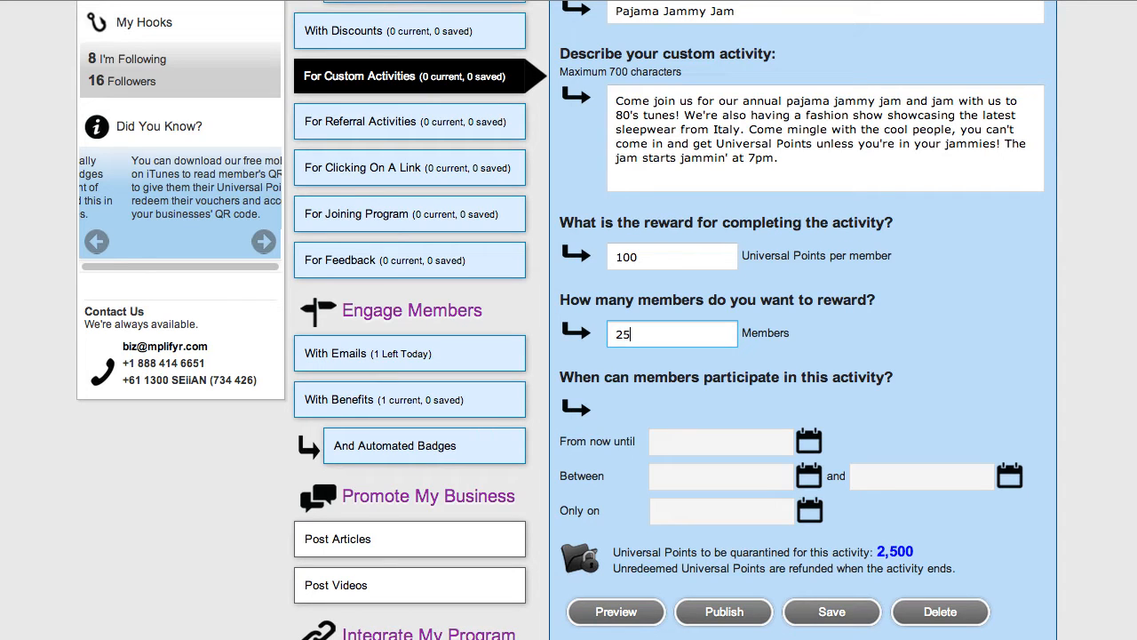
Restrict participation in the activity to the single date 03/02/2013.
{"action": "scroll", "coordinate": [593, 338], "scroll_direction": "down", "scroll_amount": 2}
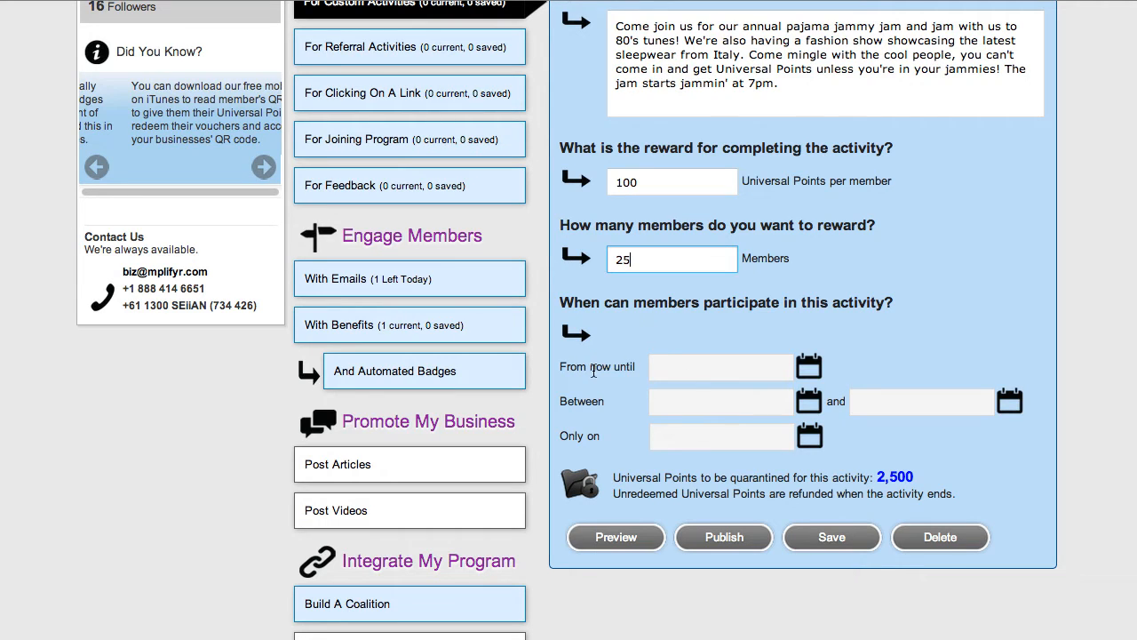
{"action": "left_click", "coordinate": [688, 373]}
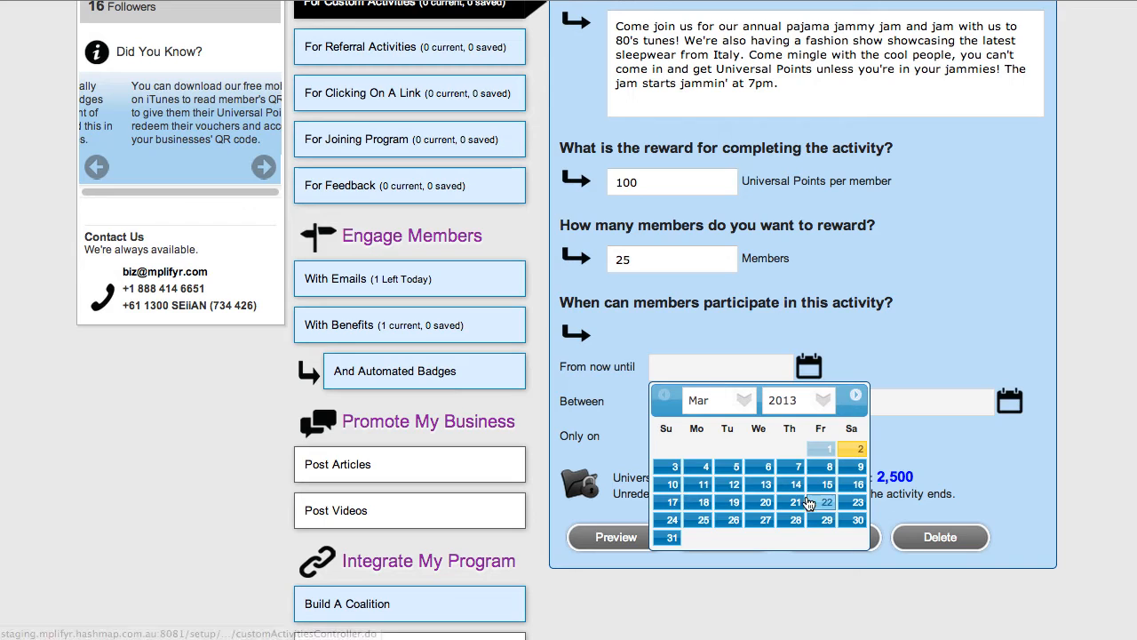
{"action": "left_click", "coordinate": [617, 391]}
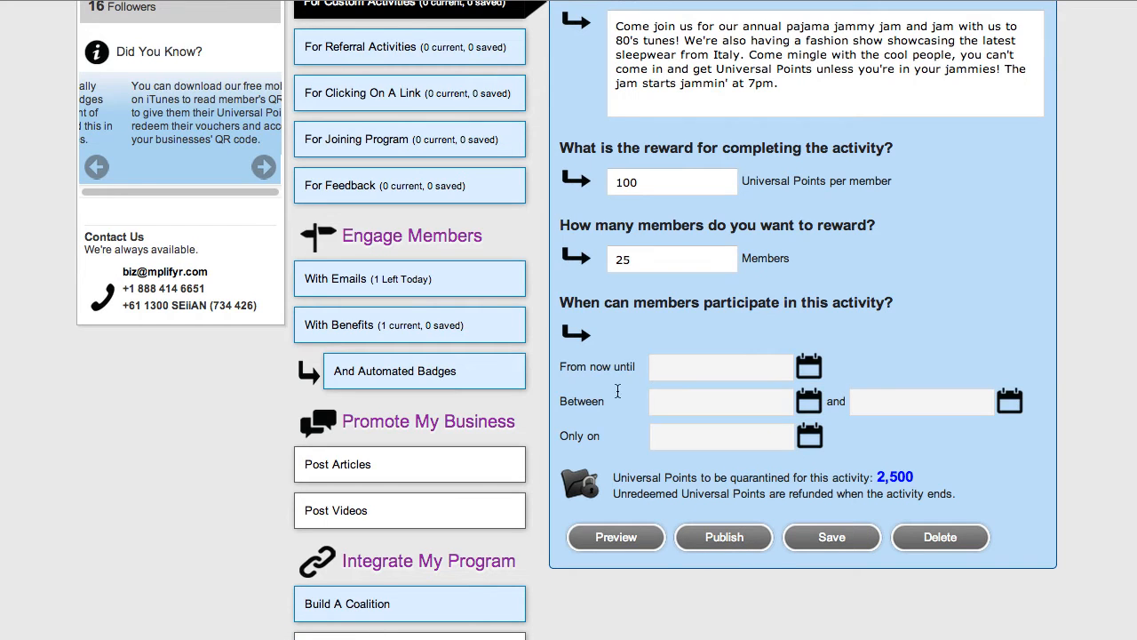
{"action": "left_click", "coordinate": [699, 404]}
{"action": "left_click", "coordinate": [897, 410]}
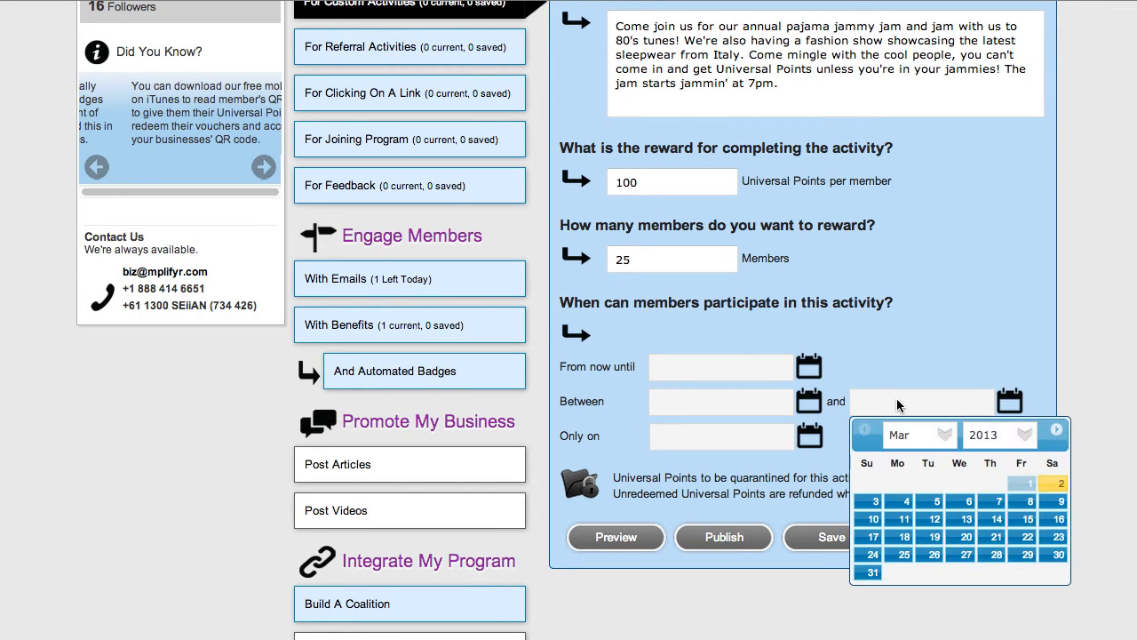
{"action": "left_click", "coordinate": [708, 442]}
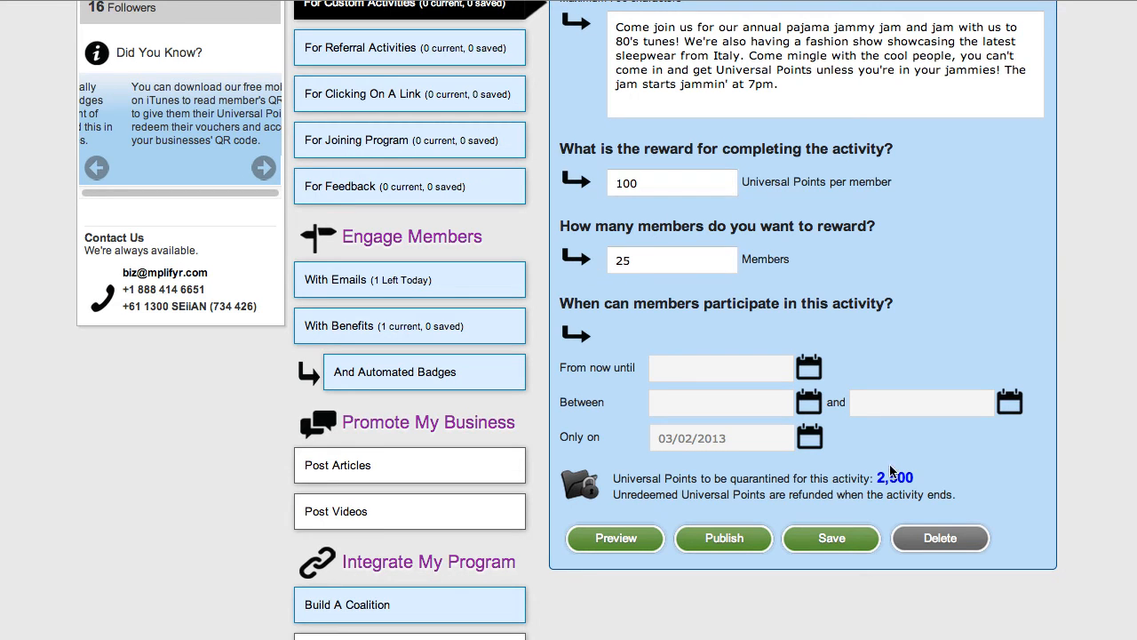
Review the completed activity form, including its title, description, reward, member limit, participation date and quarantined points.
{"action": "scroll", "coordinate": [850, 344], "scroll_direction": "up", "scroll_amount": 3}
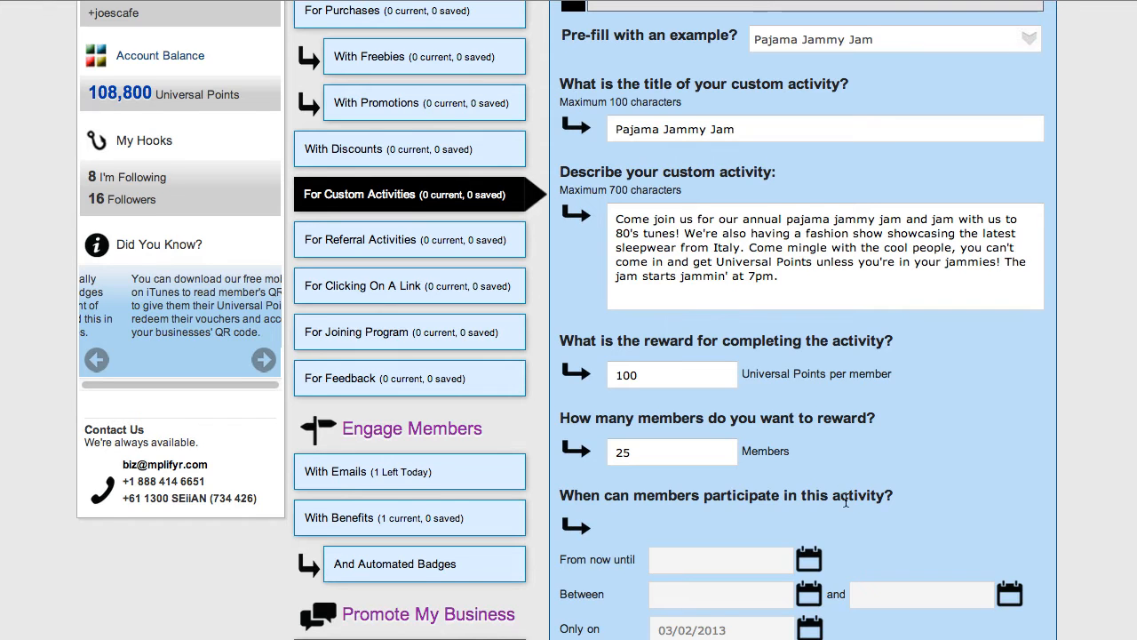
{"action": "scroll", "coordinate": [846, 499], "scroll_direction": "down", "scroll_amount": 2}
{"action": "scroll", "coordinate": [875, 563], "scroll_direction": "down", "scroll_amount": 1}
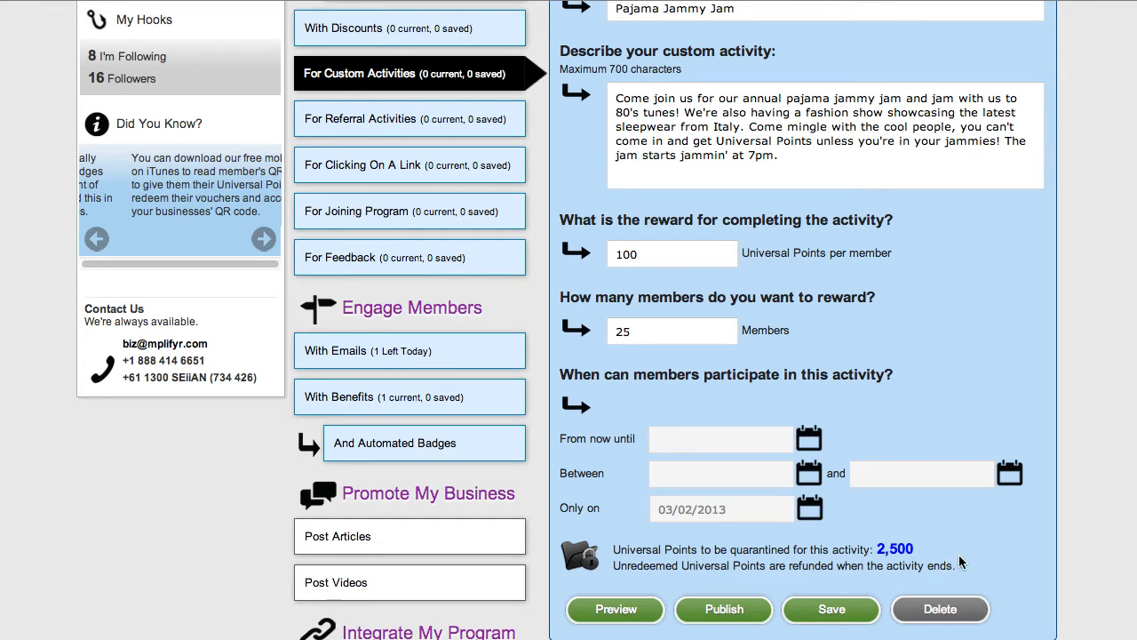
{"action": "scroll", "coordinate": [961, 561], "scroll_direction": "down", "scroll_amount": 1}
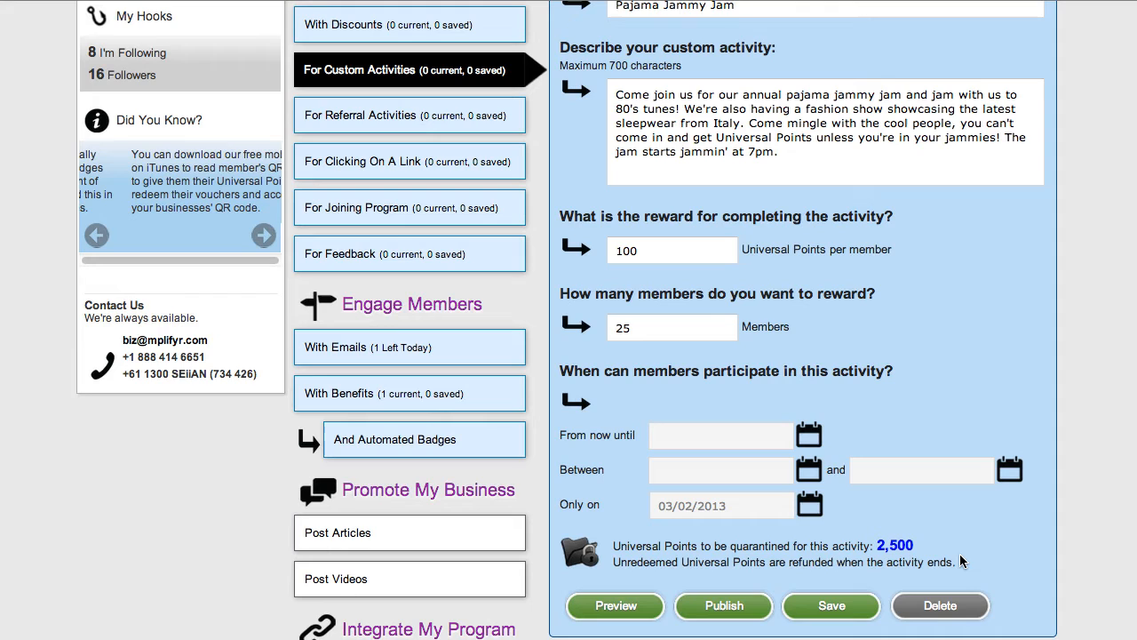
{"action": "left_click", "coordinate": [627, 321]}
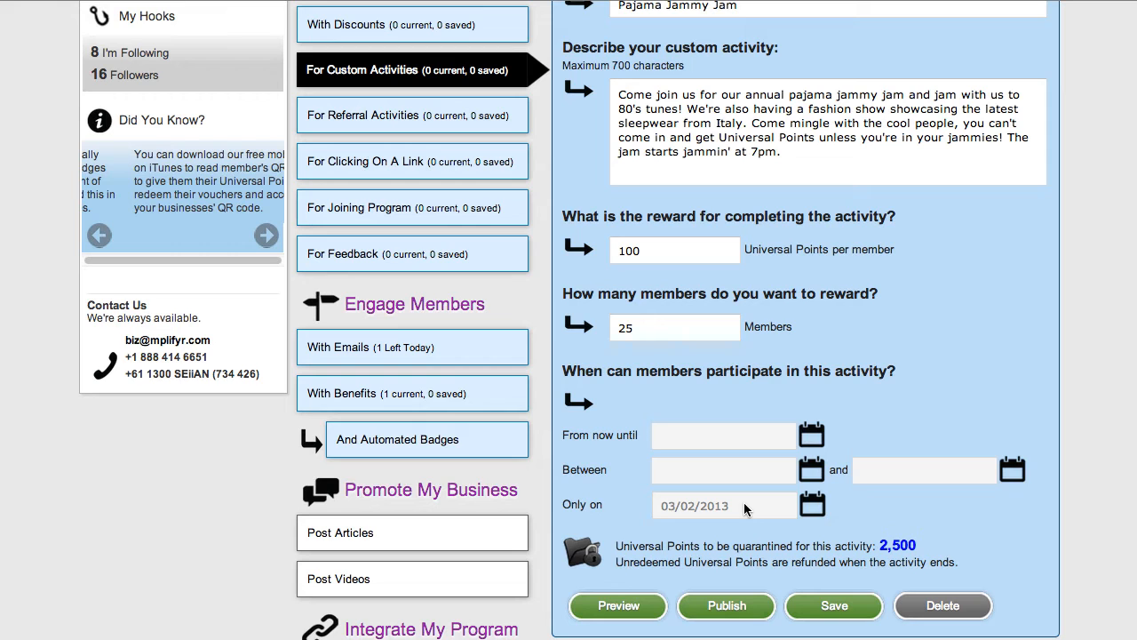
{"action": "scroll", "coordinate": [324, 575], "scroll_direction": "up", "scroll_amount": 3}
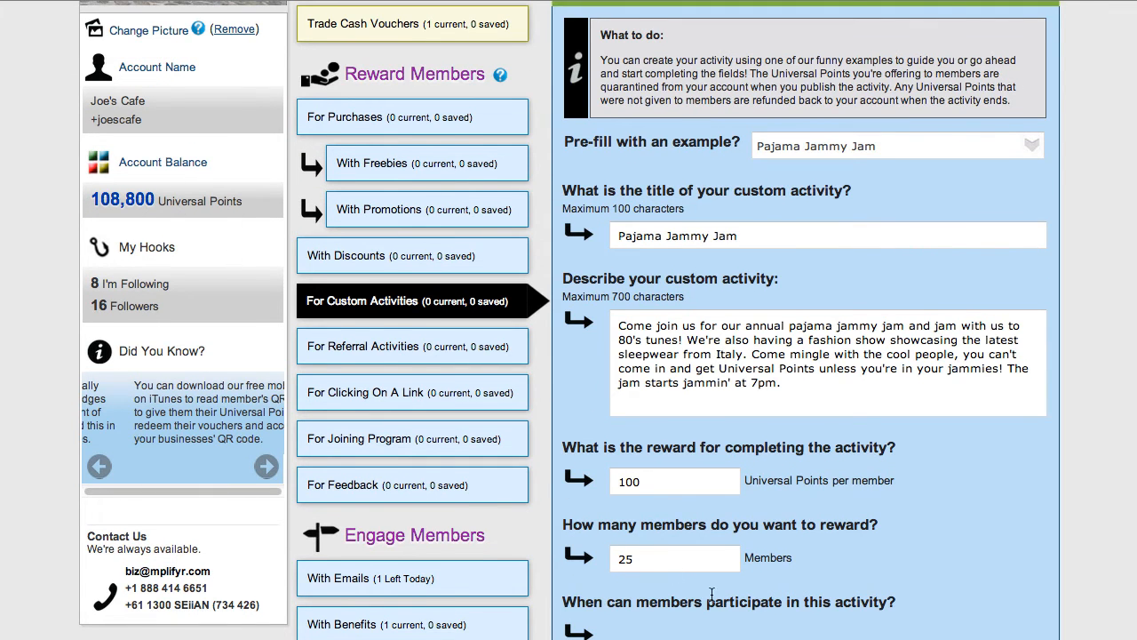
{"action": "scroll", "coordinate": [889, 590], "scroll_direction": "down", "scroll_amount": 3}
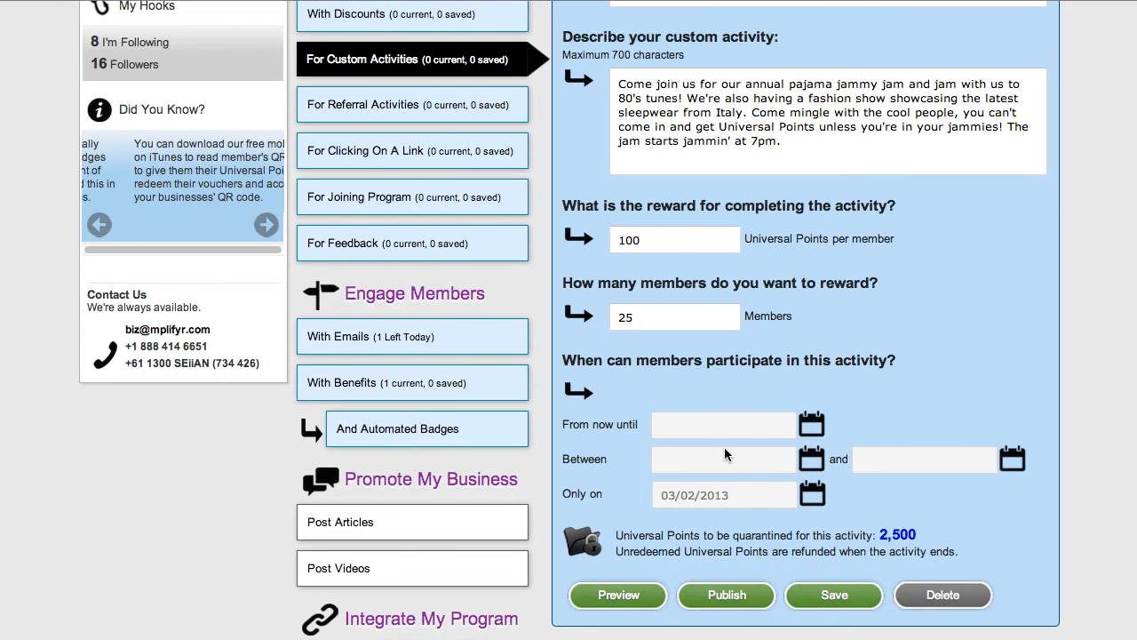
{"action": "scroll", "coordinate": [931, 387], "scroll_direction": "up", "scroll_amount": 3}
{"action": "scroll", "coordinate": [930, 387], "scroll_direction": "up", "scroll_amount": 1}
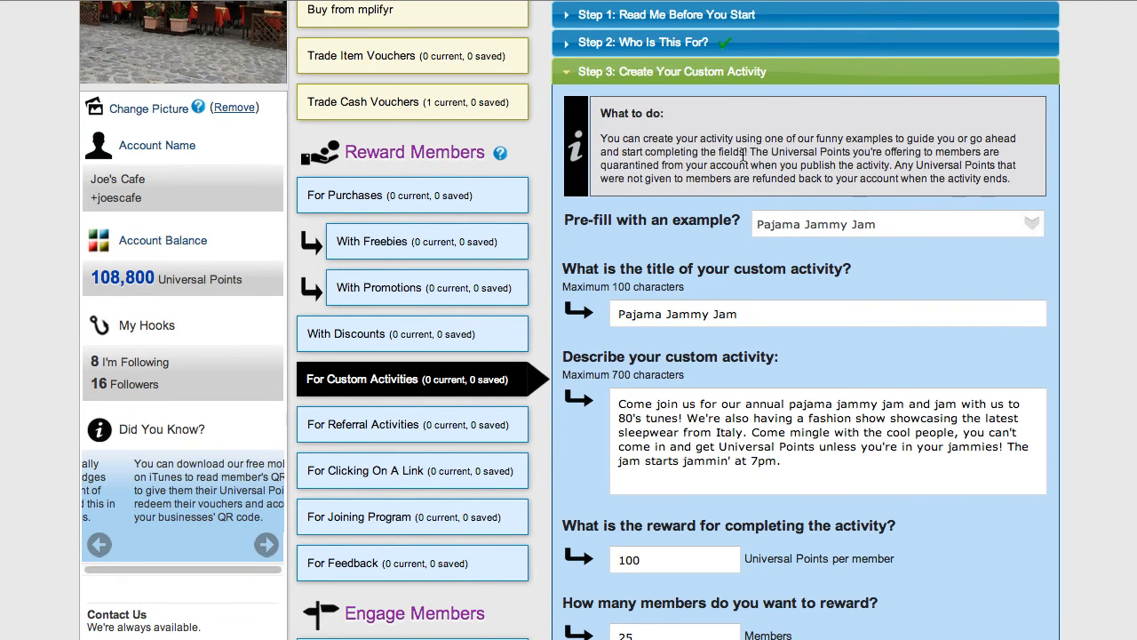
Preview how the custom activity appears in the program's Earn section, and close the preview.
{"action": "scroll", "coordinate": [955, 533], "scroll_direction": "down", "scroll_amount": 5}
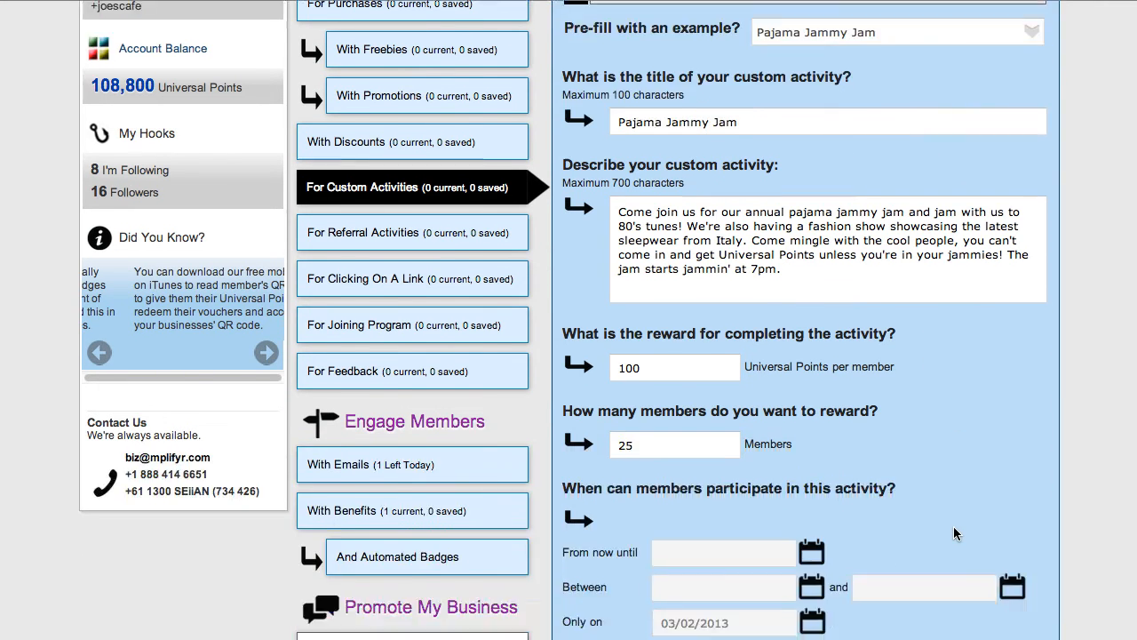
{"action": "scroll", "coordinate": [953, 531], "scroll_direction": "down", "scroll_amount": 1}
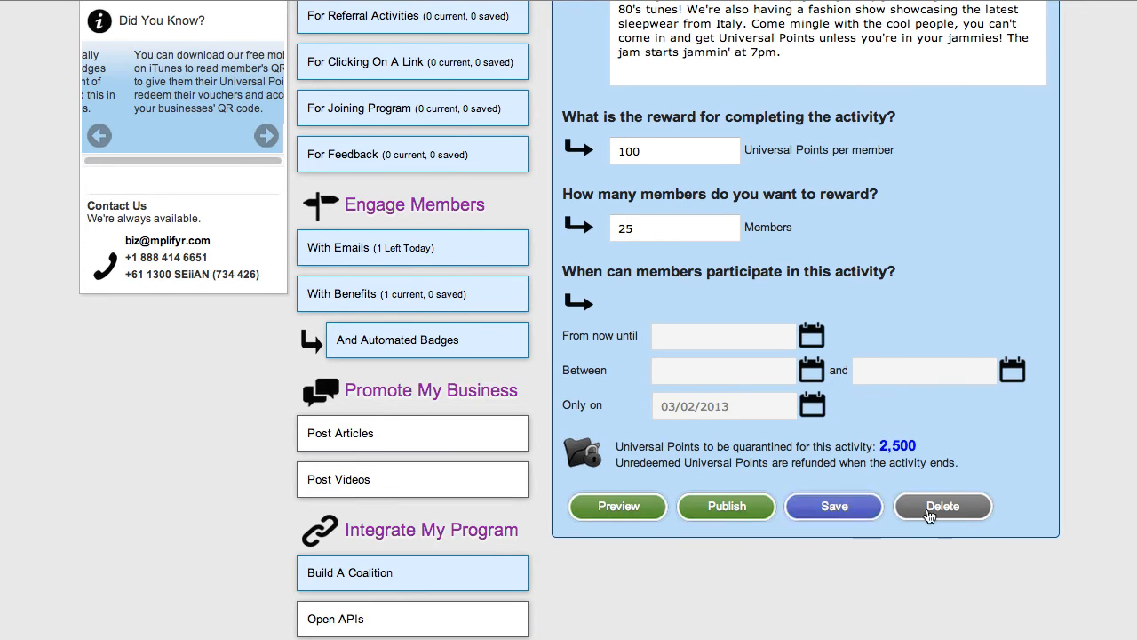
{"action": "left_click", "coordinate": [620, 505]}
{"action": "scroll", "coordinate": [619, 507], "scroll_direction": "down", "scroll_amount": 2}
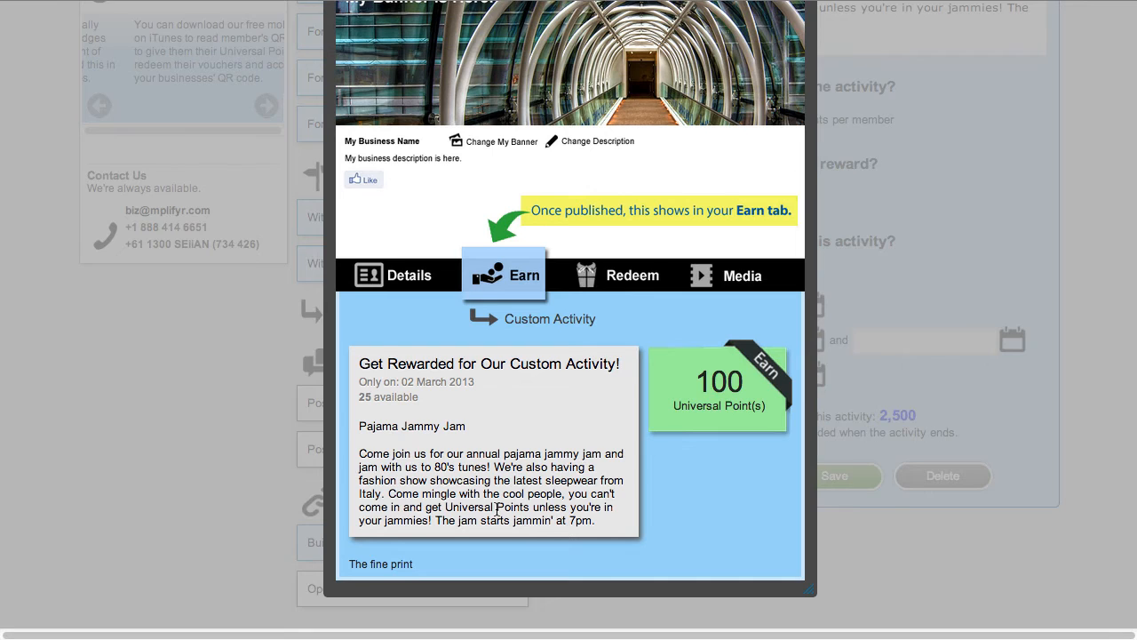
{"action": "scroll", "coordinate": [498, 509], "scroll_direction": "up", "scroll_amount": 1}
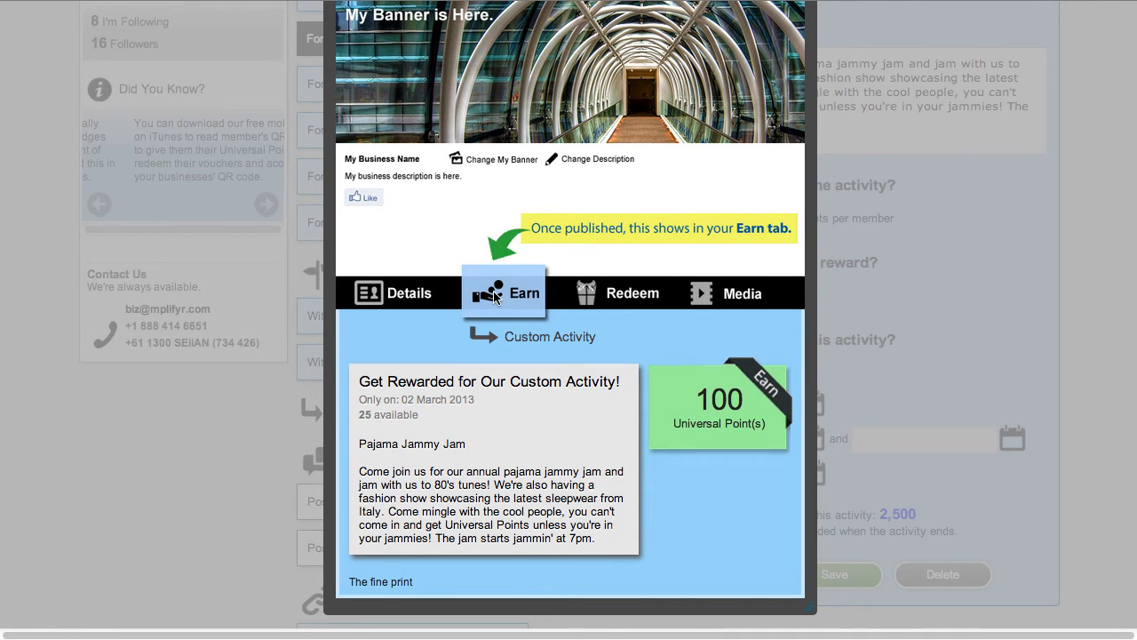
{"action": "scroll", "coordinate": [667, 219], "scroll_direction": "up", "scroll_amount": 3}
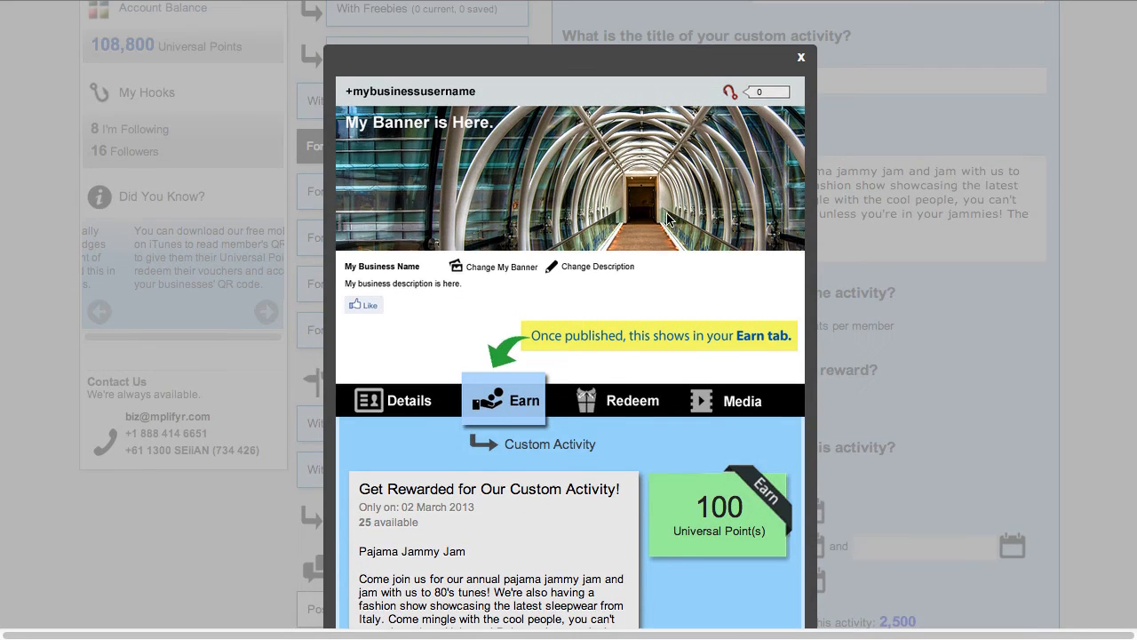
{"action": "left_click", "coordinate": [801, 63]}
Publish the Pajama Jammy Jam custom activity.
{"action": "scroll", "coordinate": [941, 370], "scroll_direction": "down", "scroll_amount": 5}
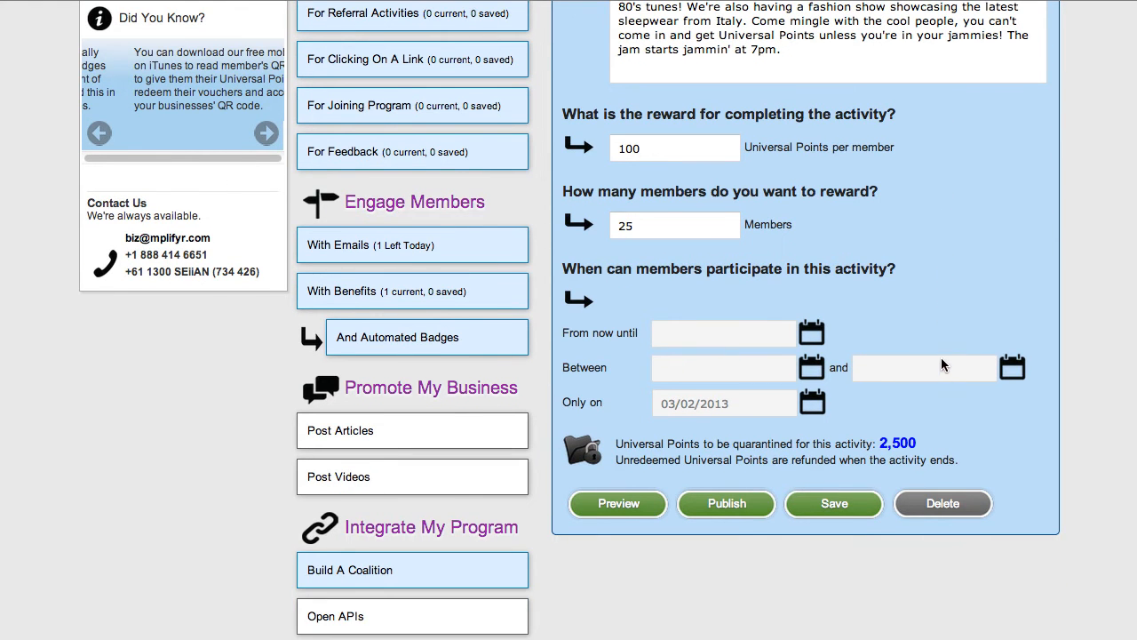
{"action": "left_click", "coordinate": [710, 503]}
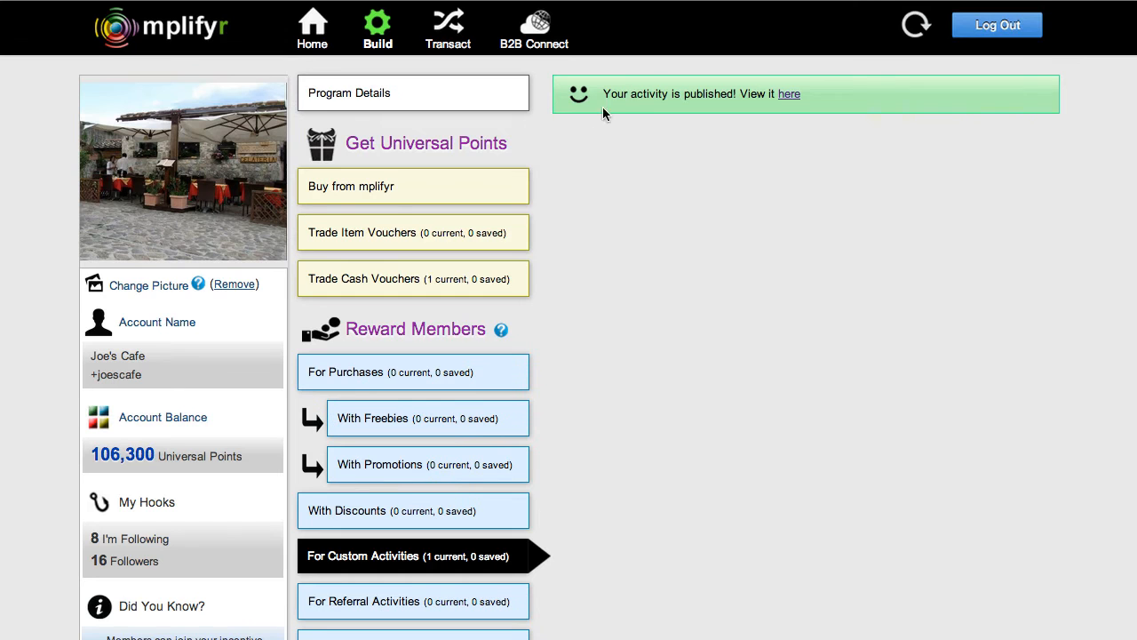
View the published Pajama Jammy Jam custom activity in the Earn section of the business's incentive program.
{"action": "left_click", "coordinate": [790, 95]}
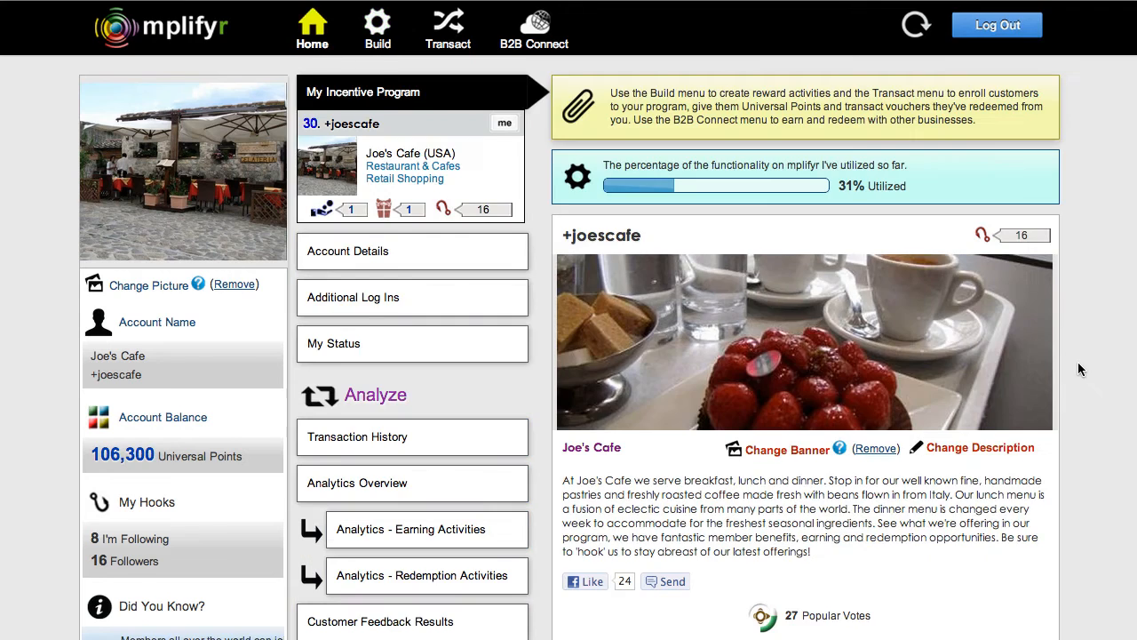
{"action": "scroll", "coordinate": [1077, 361], "scroll_direction": "down", "scroll_amount": 5}
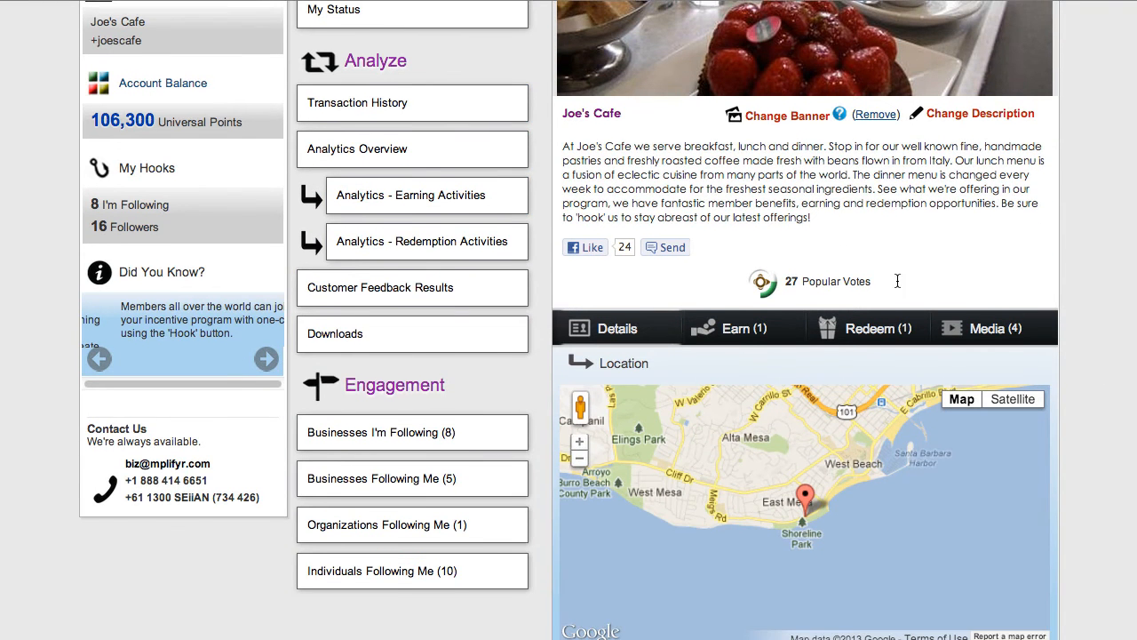
{"action": "mouse_move", "coordinate": [736, 331]}
{"action": "left_click", "coordinate": [738, 359]}
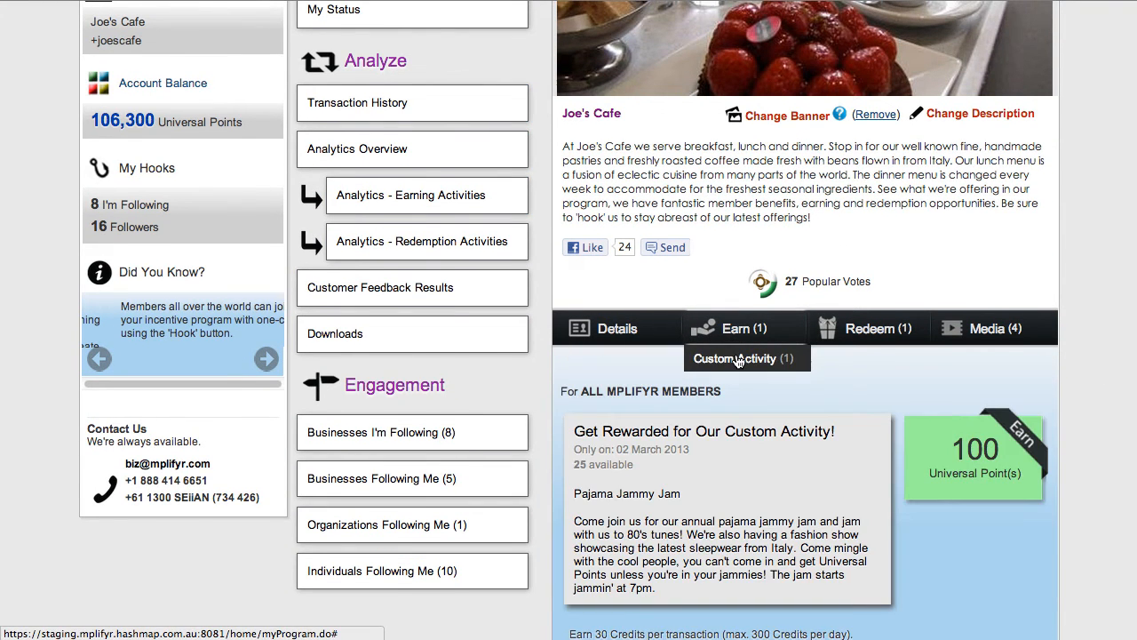
{"action": "scroll", "coordinate": [1088, 355], "scroll_direction": "down", "scroll_amount": 2}
{"action": "scroll", "coordinate": [1086, 377], "scroll_direction": "down", "scroll_amount": 1}
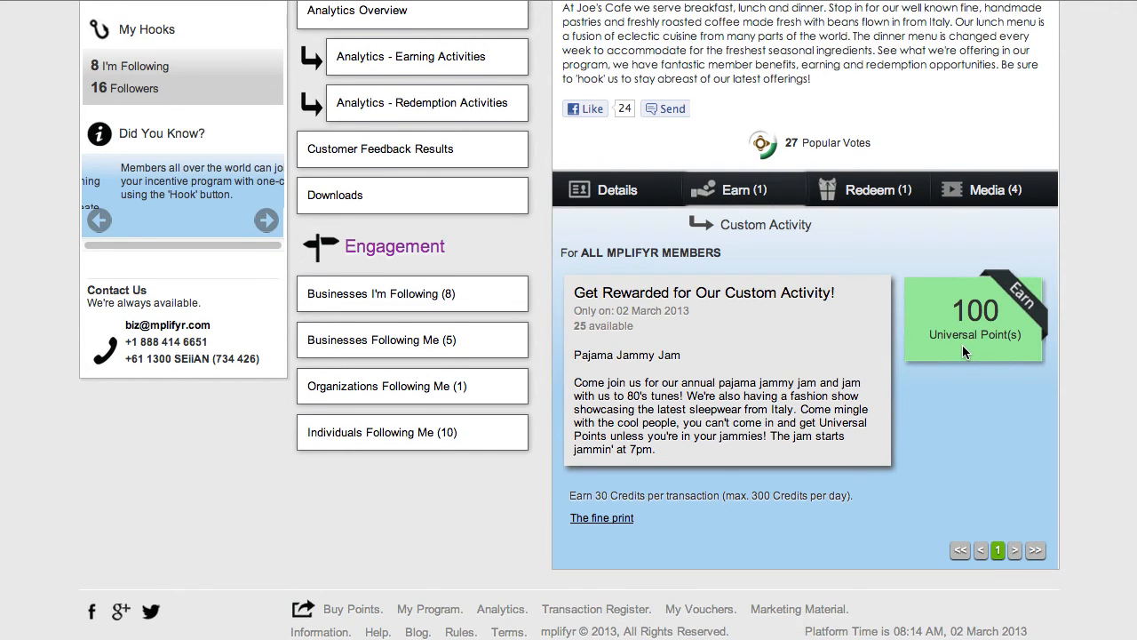
{"action": "scroll", "coordinate": [963, 346], "scroll_direction": "up", "scroll_amount": 5}
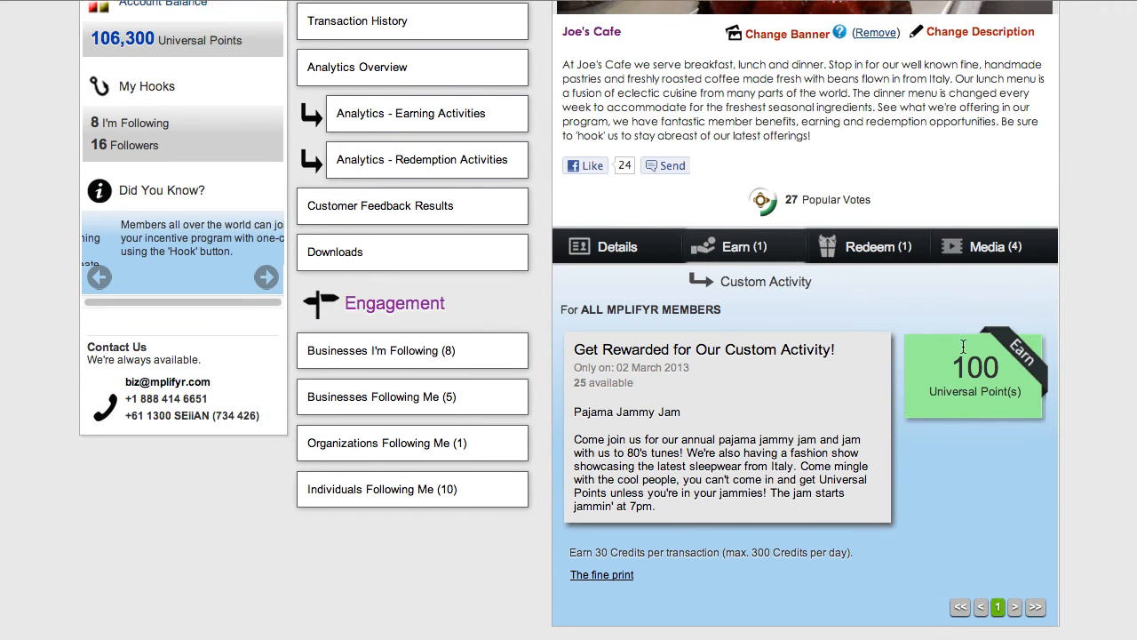
{"action": "scroll", "coordinate": [962, 345], "scroll_direction": "up", "scroll_amount": 4}
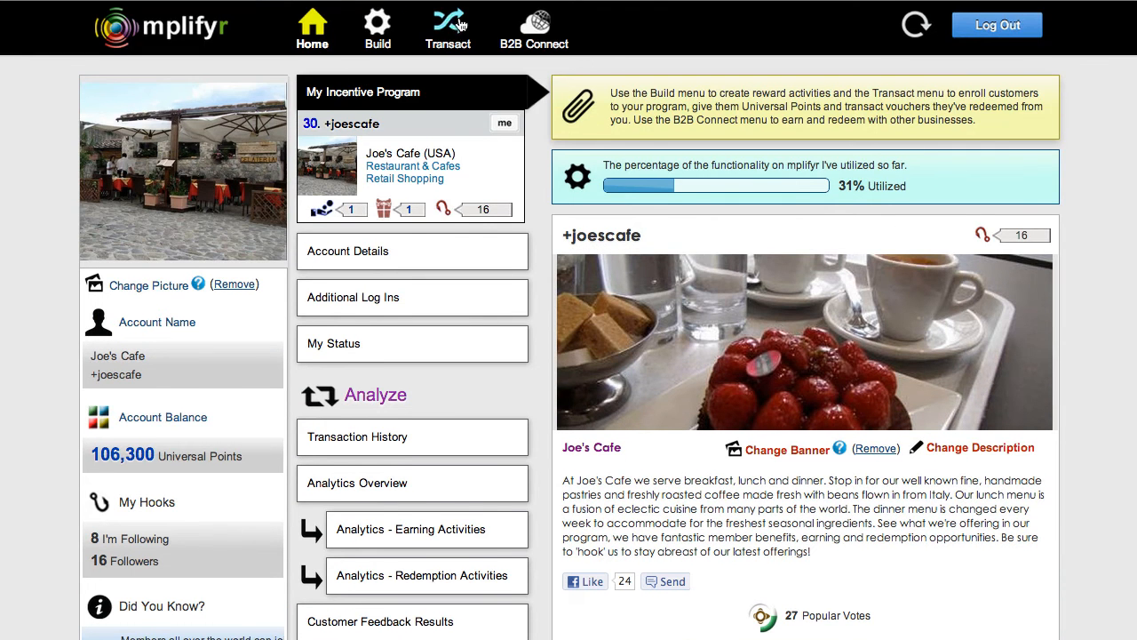
Open the Transact rewards page for custom activities, inspect the enrollment form for new members, and close the form.
{"action": "left_click", "coordinate": [447, 21]}
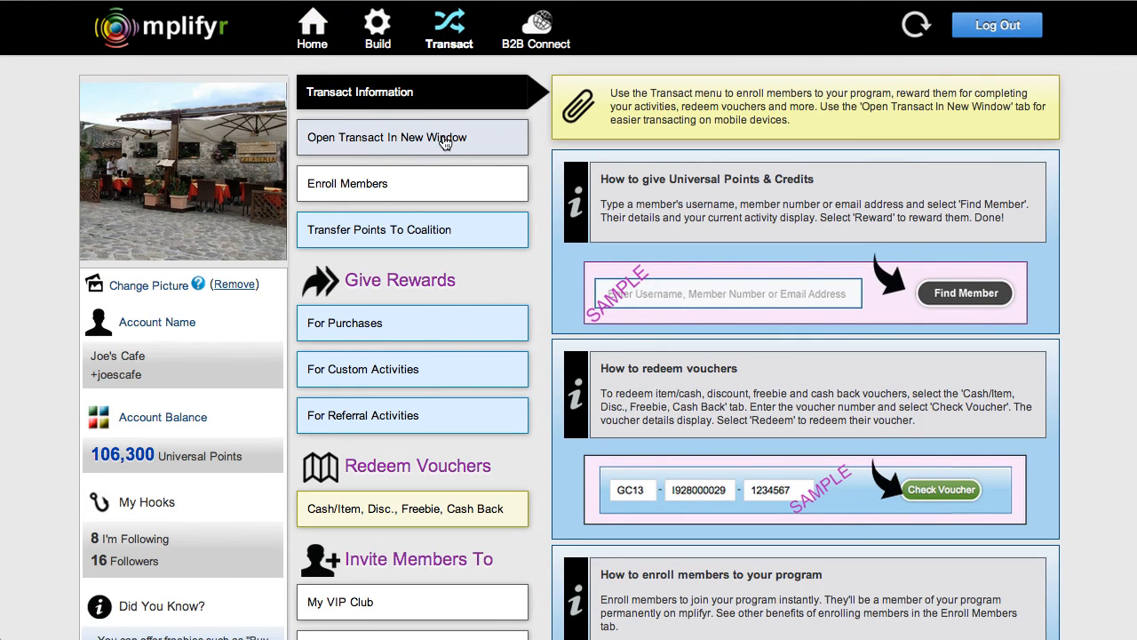
{"action": "left_click", "coordinate": [392, 378]}
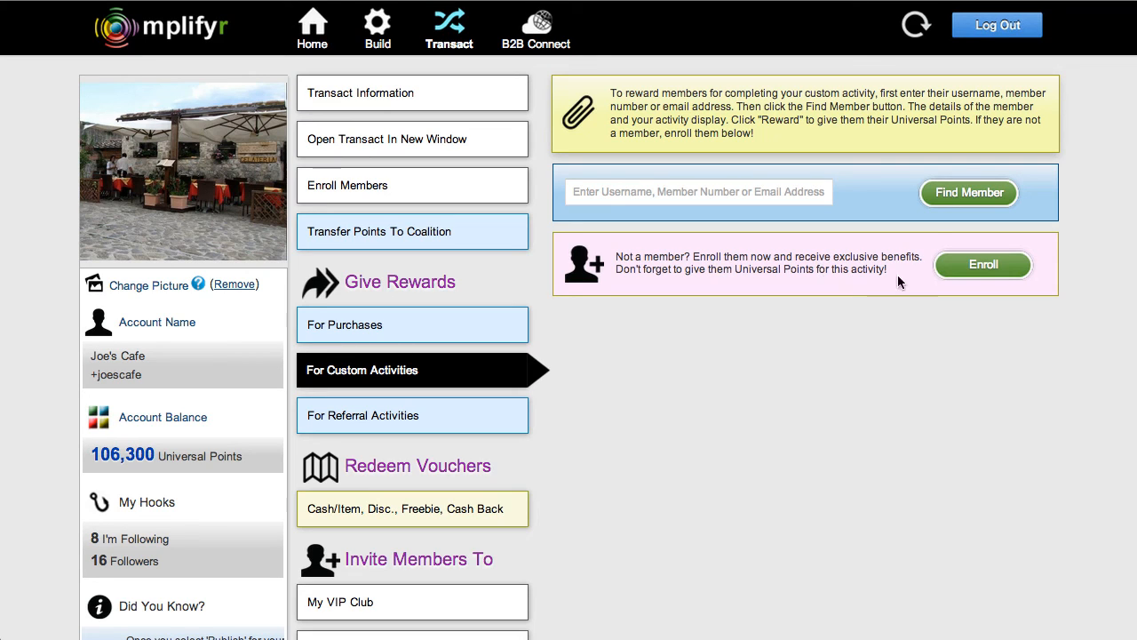
{"action": "left_click", "coordinate": [981, 265]}
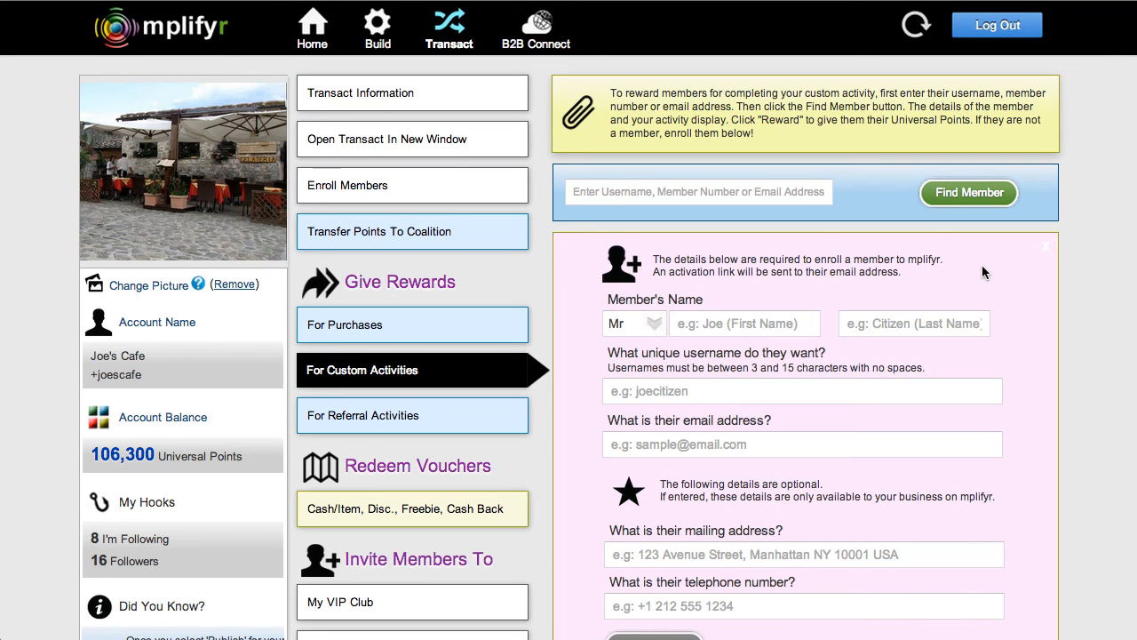
{"action": "scroll", "coordinate": [983, 272], "scroll_direction": "down", "scroll_amount": 1}
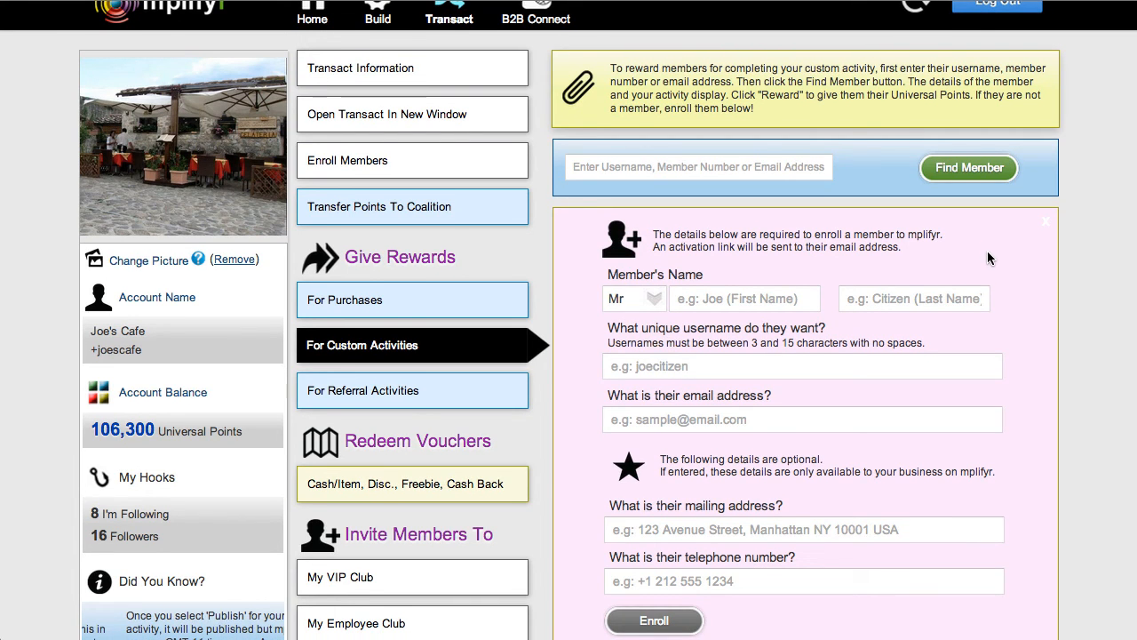
{"action": "left_click", "coordinate": [1046, 221]}
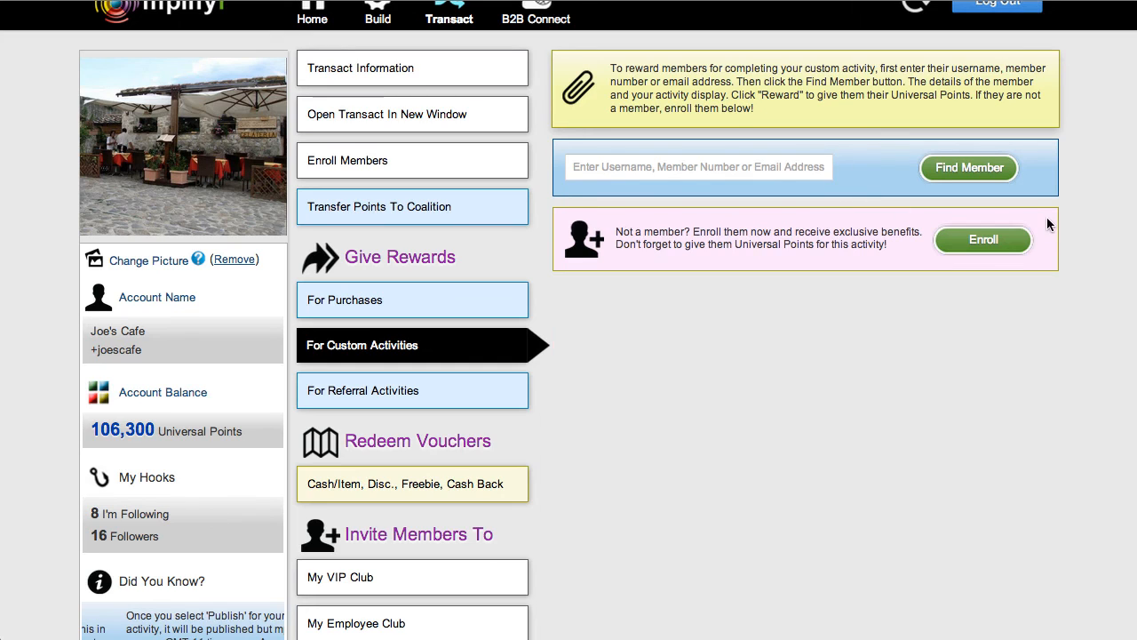
Find the member to reward for the custom activity by entering the member's username.
{"action": "left_click", "coordinate": [616, 171]}
{"action": "type", "text": "vori"}
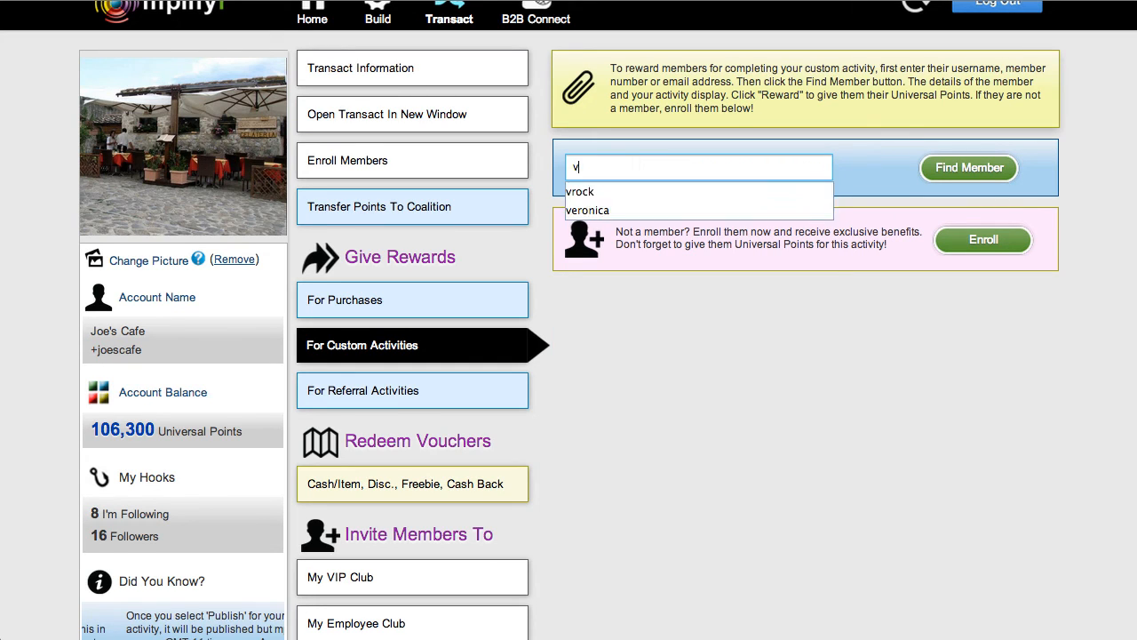
{"action": "key", "text": "BackSpace"}
{"action": "key", "text": "BackSpace"}
{"action": "key", "text": "BackSpace"}
{"action": "type", "text": "rock"}
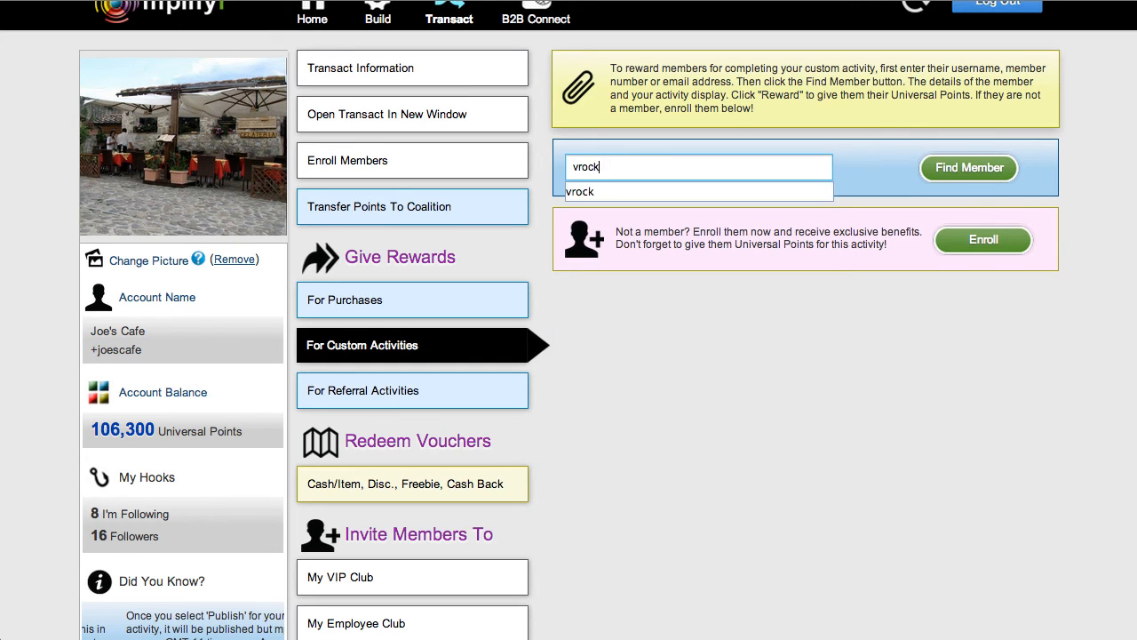
{"action": "left_click", "coordinate": [647, 192]}
{"action": "left_click", "coordinate": [970, 169]}
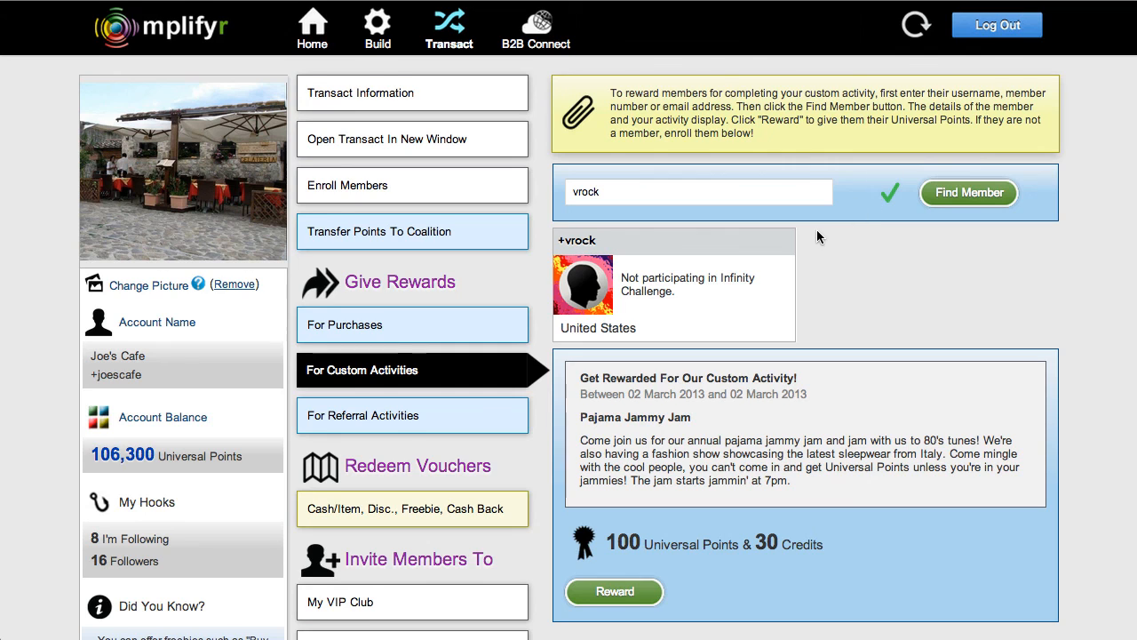
Review the member's Pajama Jammy Jam reward details without issuing the reward, and log out of the business account.
{"action": "scroll", "coordinate": [811, 228], "scroll_direction": "down", "scroll_amount": 1}
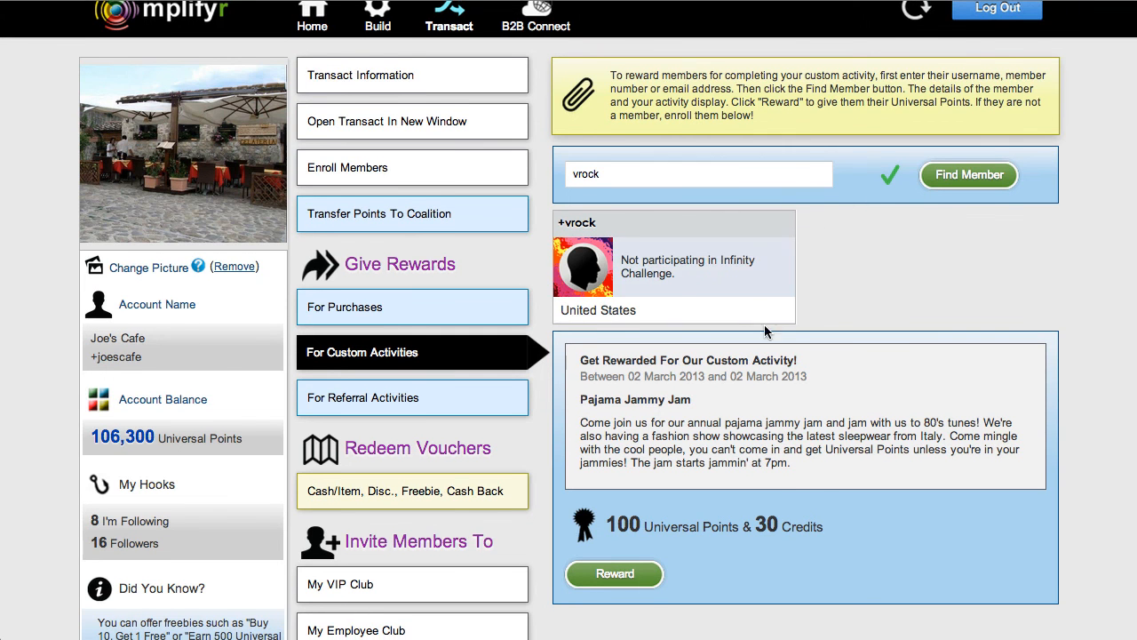
{"action": "scroll", "coordinate": [799, 306], "scroll_direction": "down", "scroll_amount": 3}
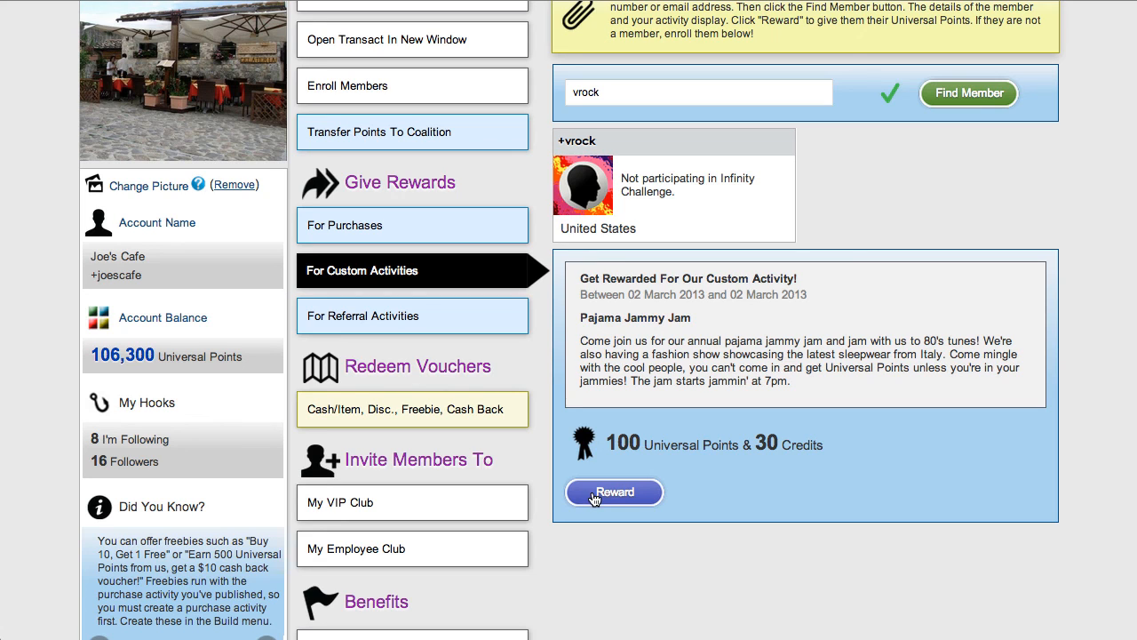
{"action": "scroll", "coordinate": [934, 474], "scroll_direction": "up", "scroll_amount": 4}
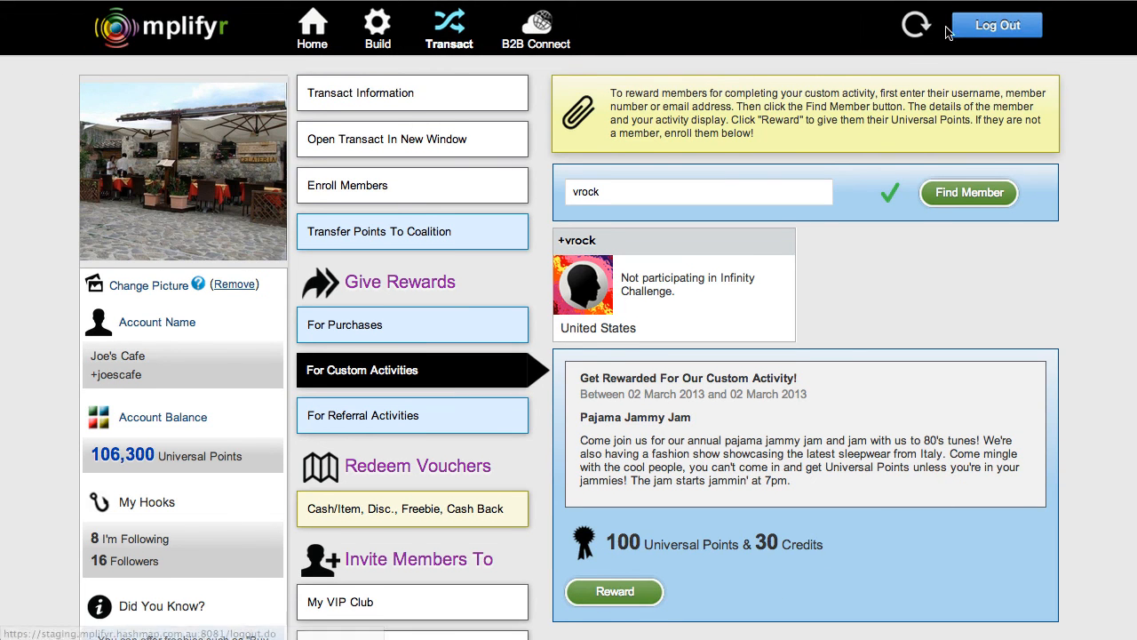
{"action": "left_click", "coordinate": [978, 25]}
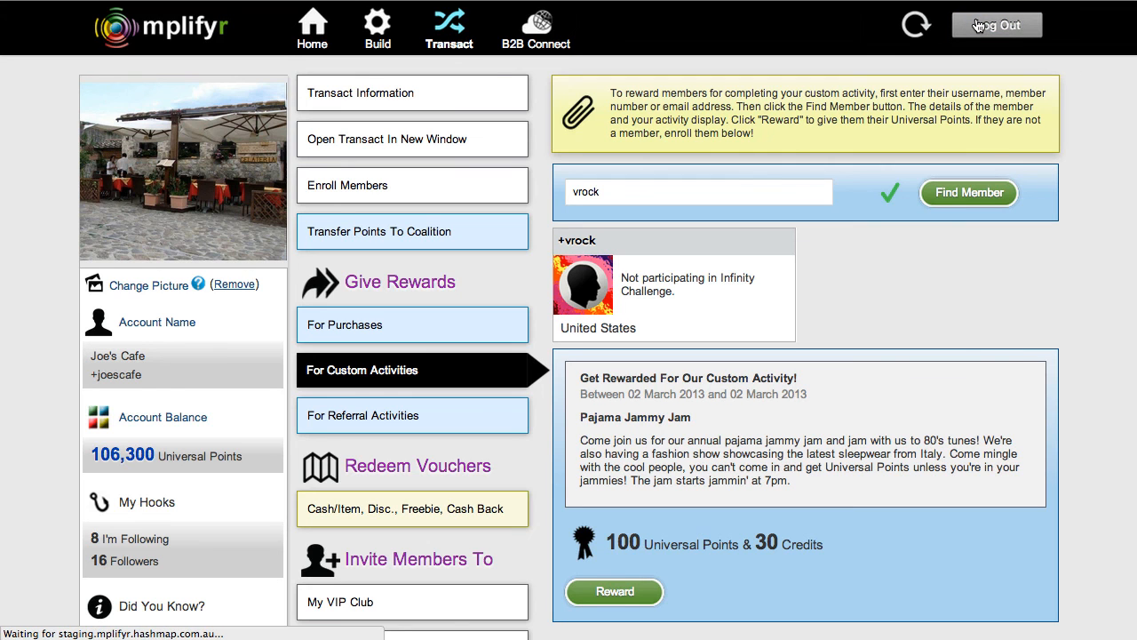